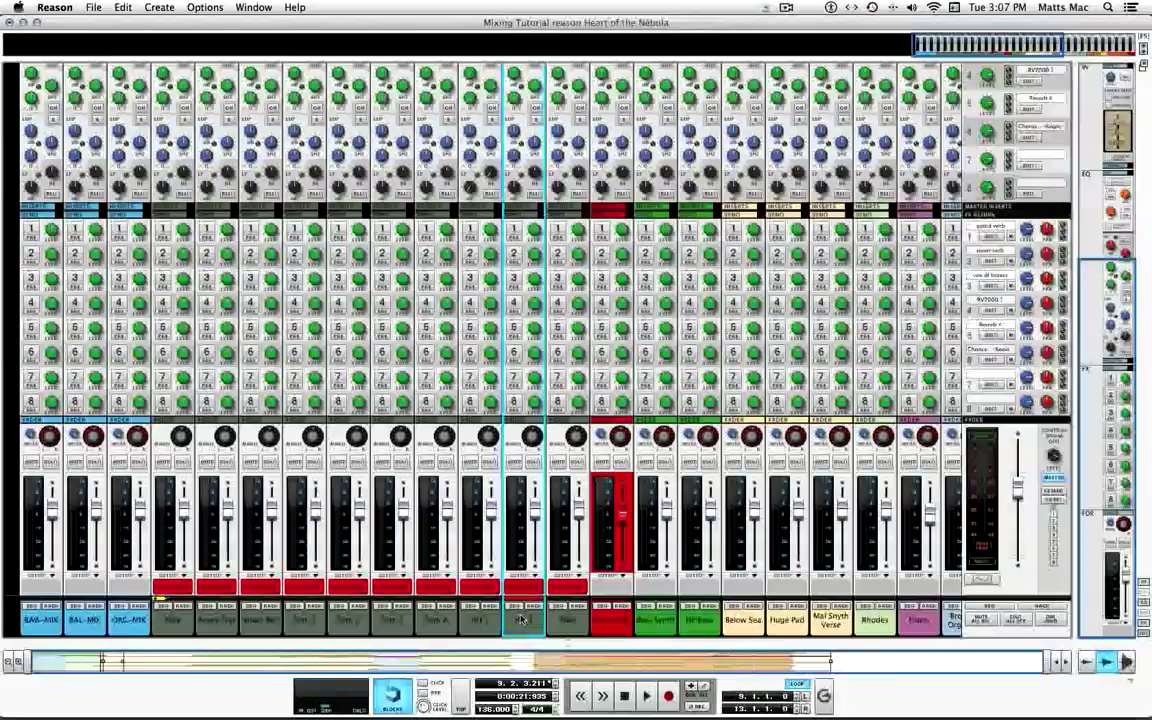
# Play the looped drum section at bar 9 in the sequencer and return to the mixer
pyautogui.press('F7')
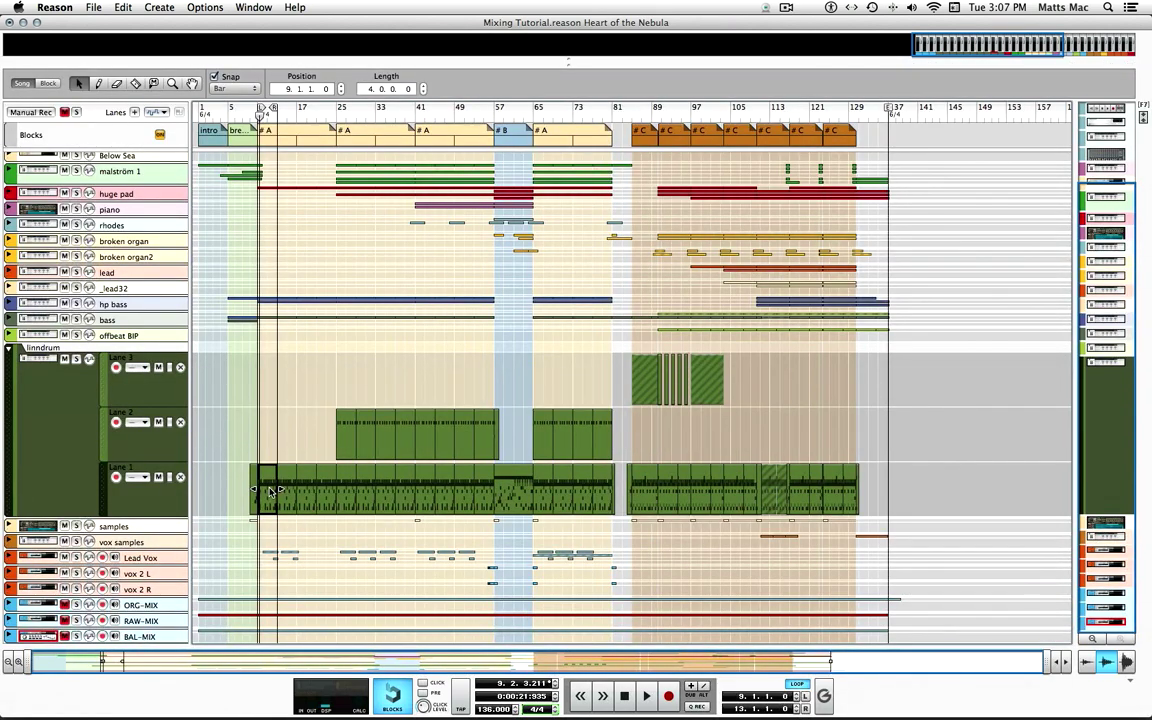
pyautogui.press('space')
pyautogui.press('F7')
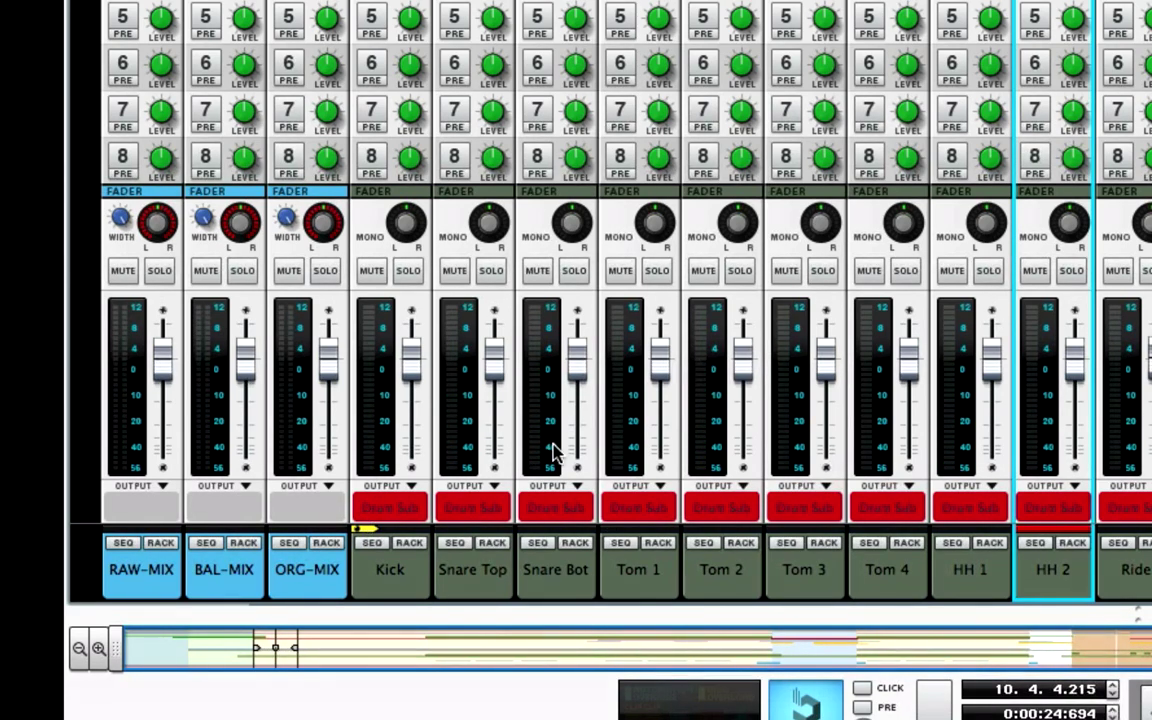
# Try moving the Tom 4 channel in front of the Kick channel and play the loop to check its meter
pyautogui.moveTo(903, 576); pyautogui.dragTo(352, 570)
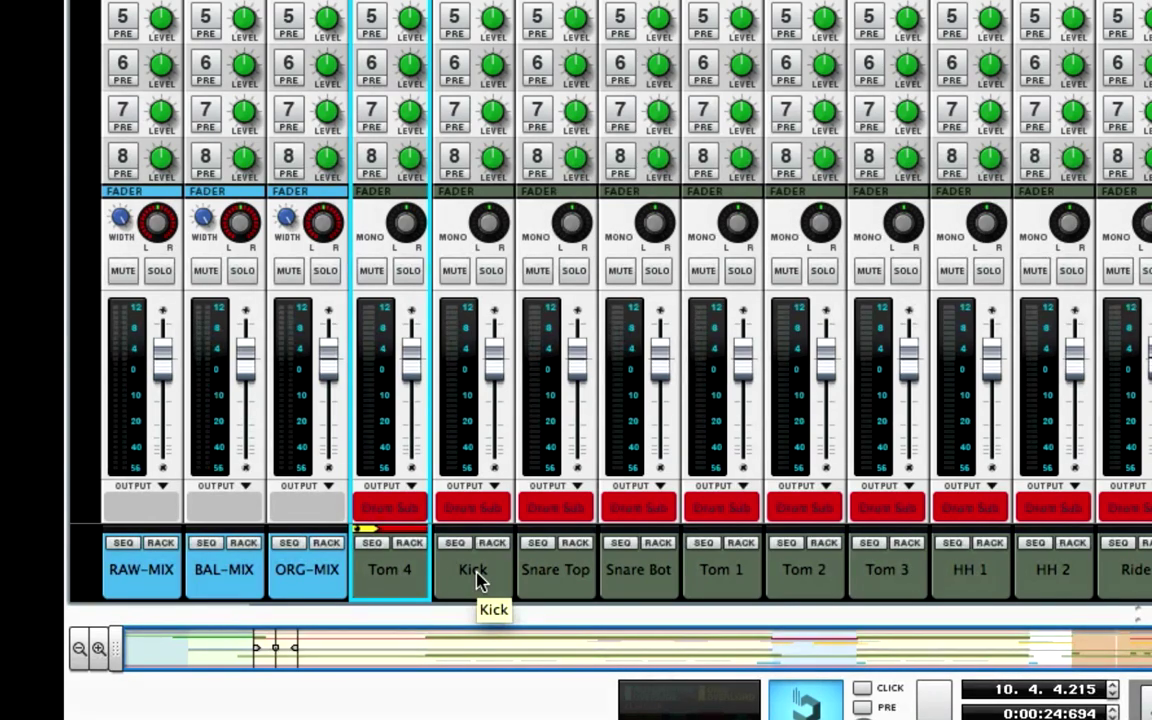
pyautogui.press('space')
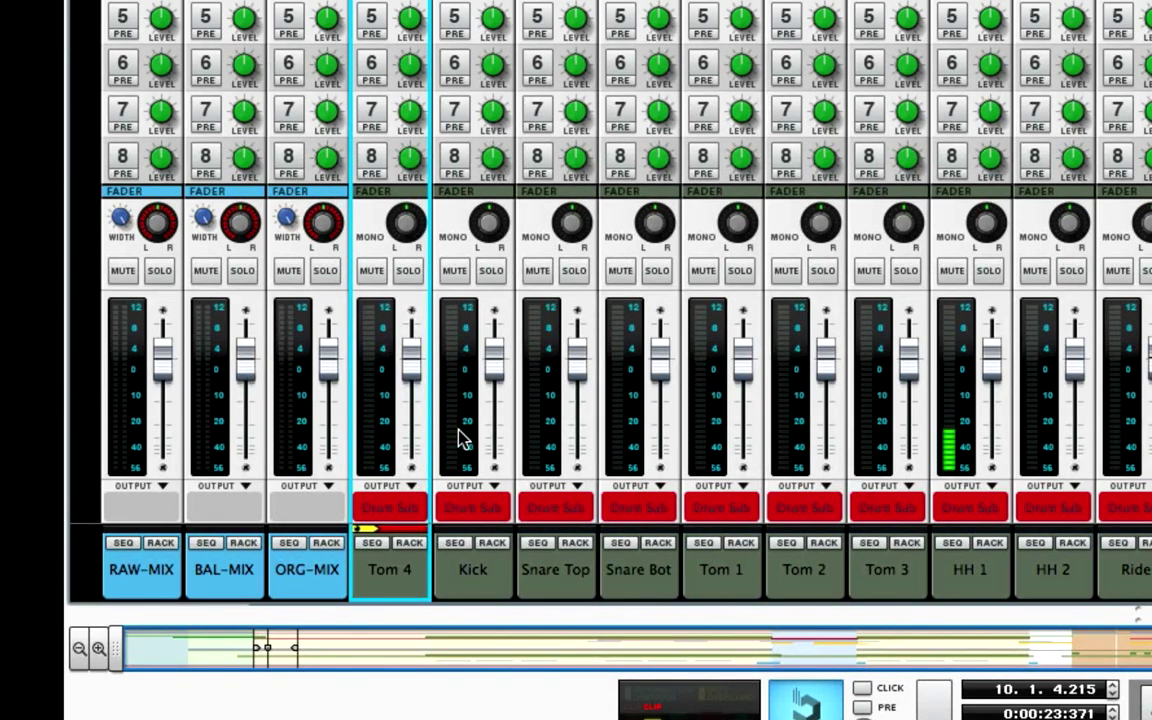
pyautogui.press('space')
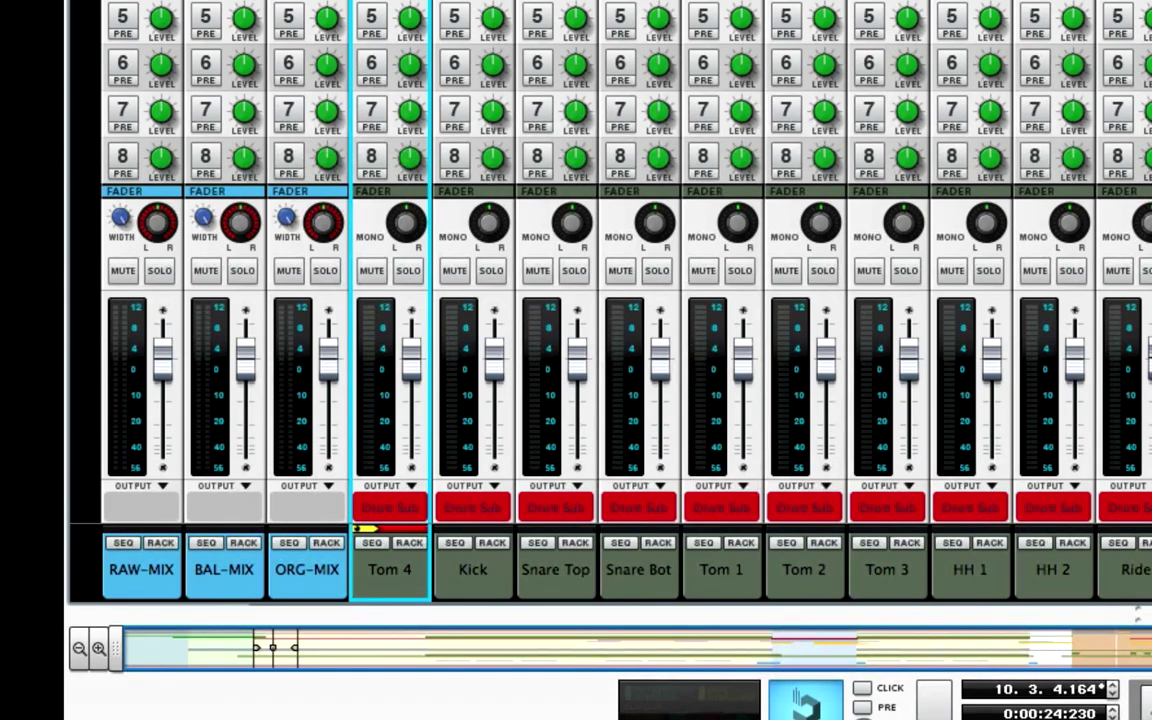
# Try moving the Bass Synth channel in front of the Tom 4 channel and play the loop to compare the levels
pyautogui.click(1148, 570)
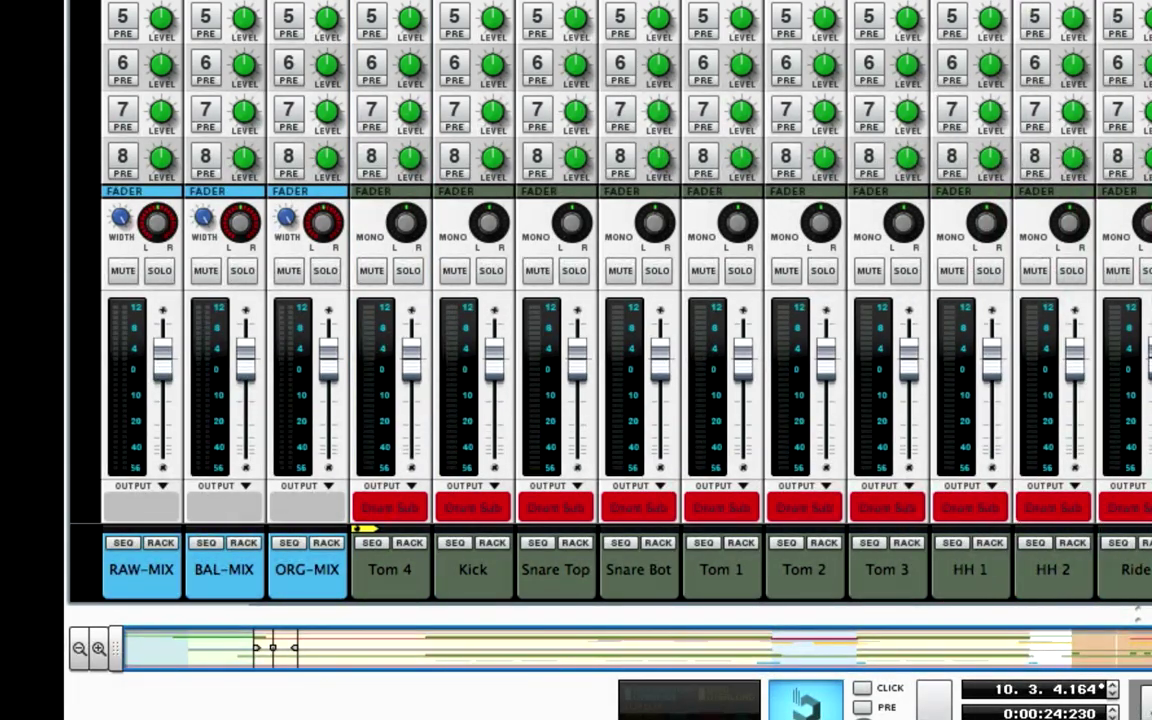
pyautogui.moveTo(1140, 570); pyautogui.dragTo(350, 565)
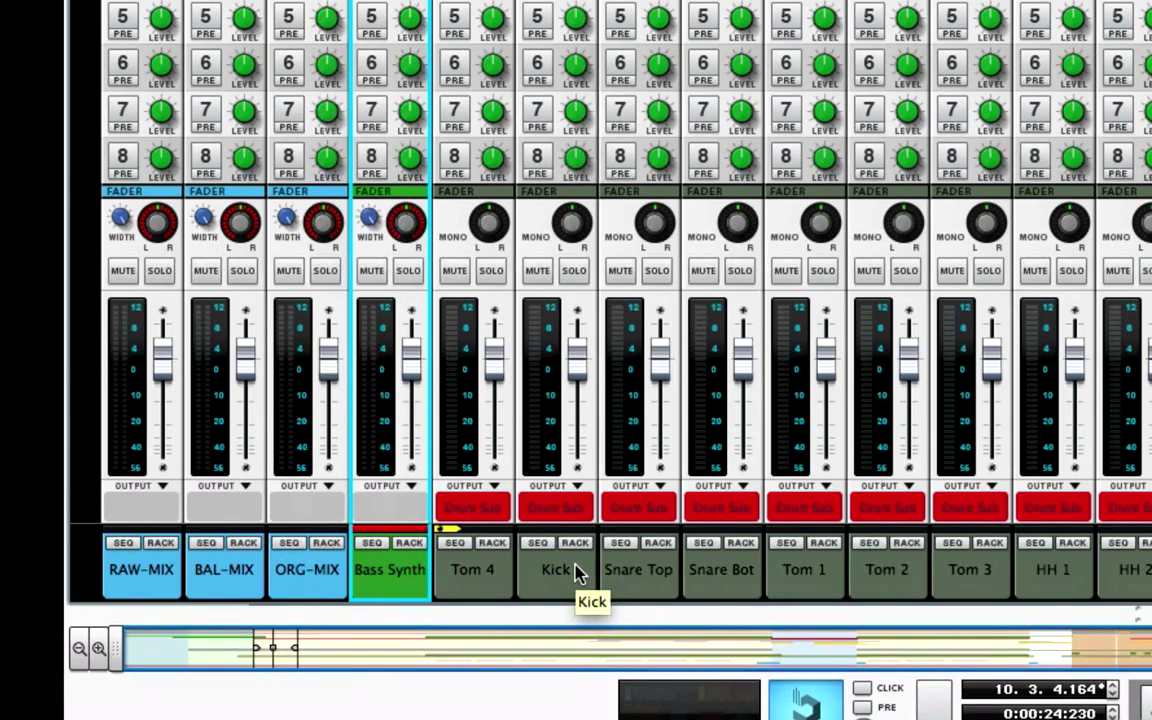
pyautogui.press('space')
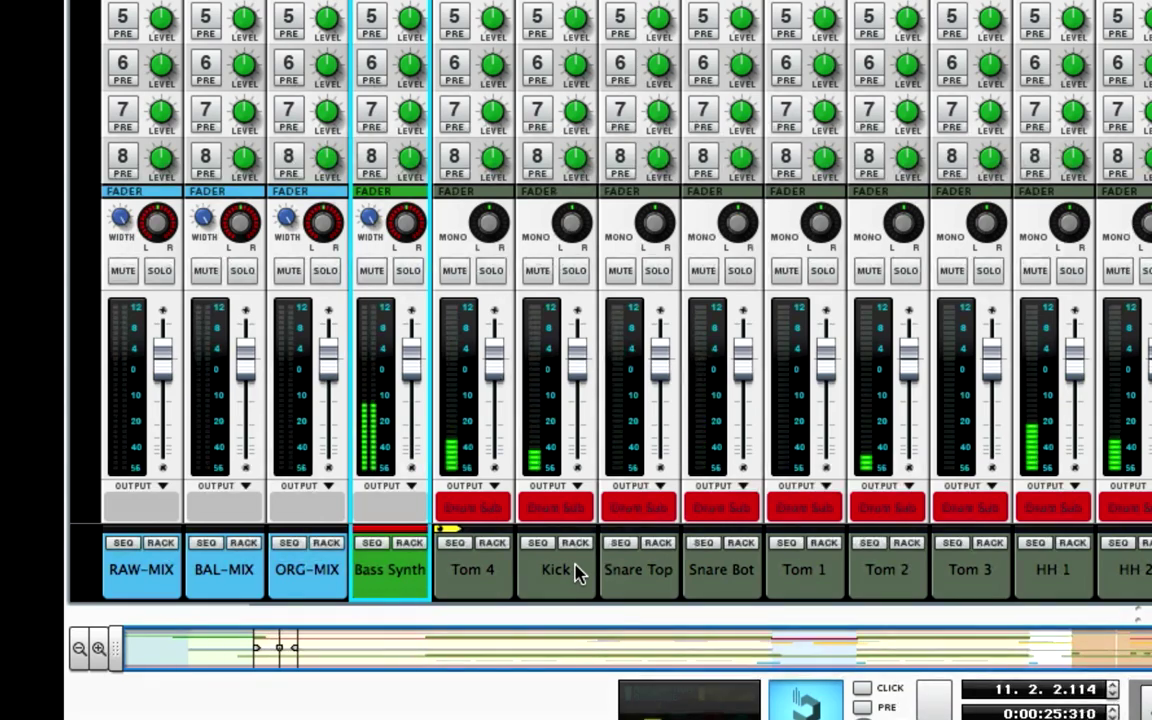
pyautogui.press('space')
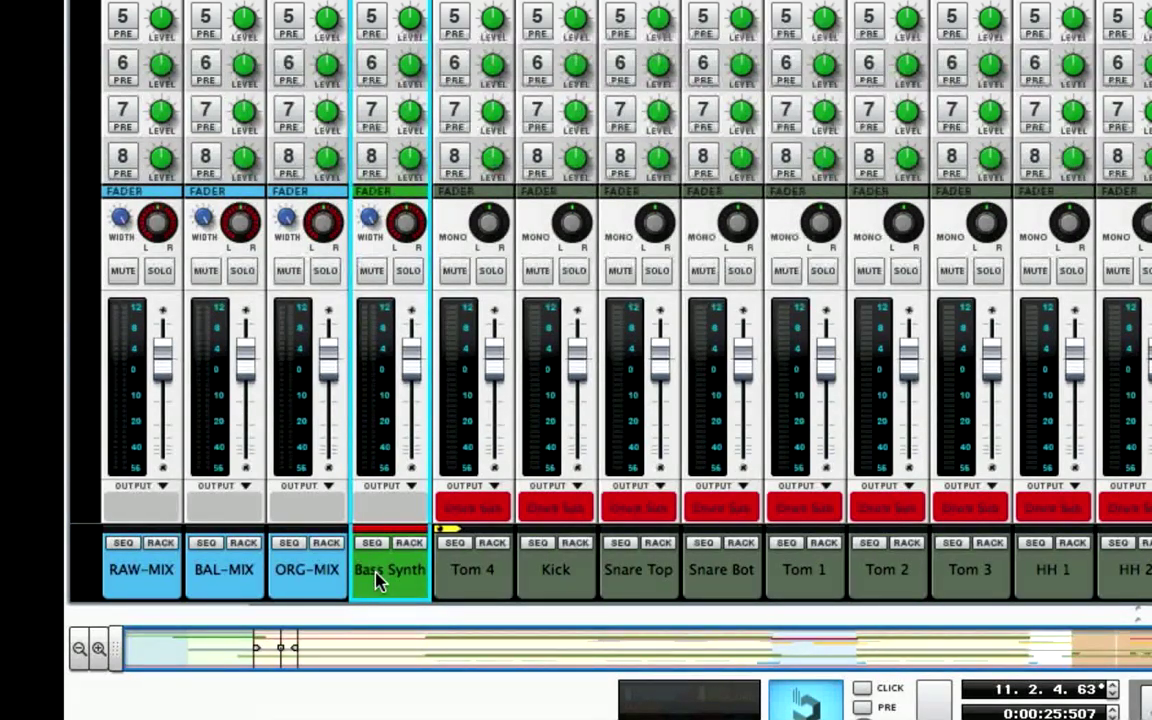
pyautogui.moveTo(378, 583); pyautogui.dragTo(388, 582)
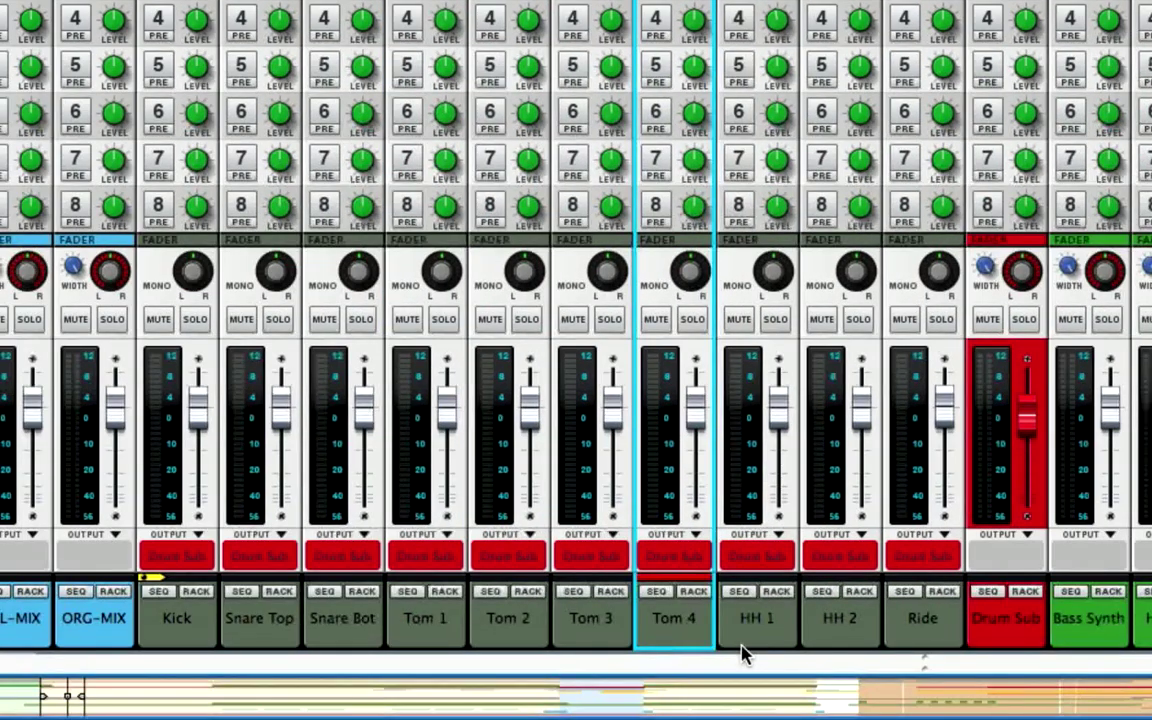
# Open the linndrum Lane 1 clip at bar 9 and select its first Note #42 and first Note #36 hits
pyautogui.press('F7')
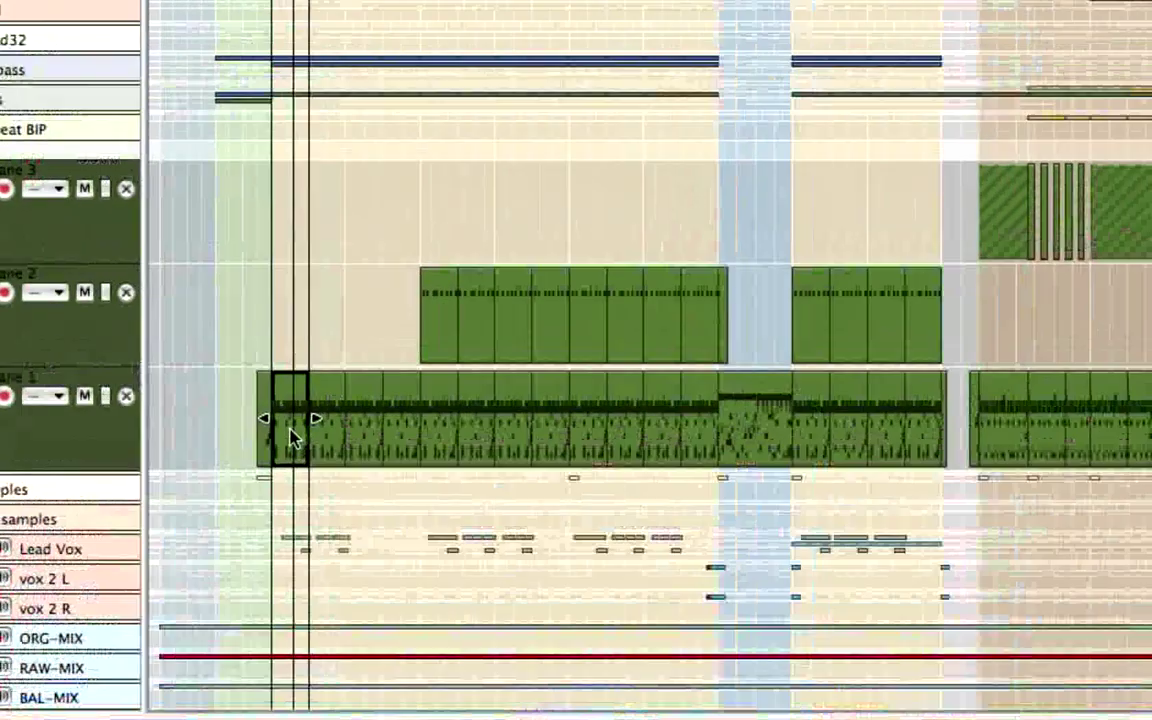
pyautogui.doubleClick(358, 390)
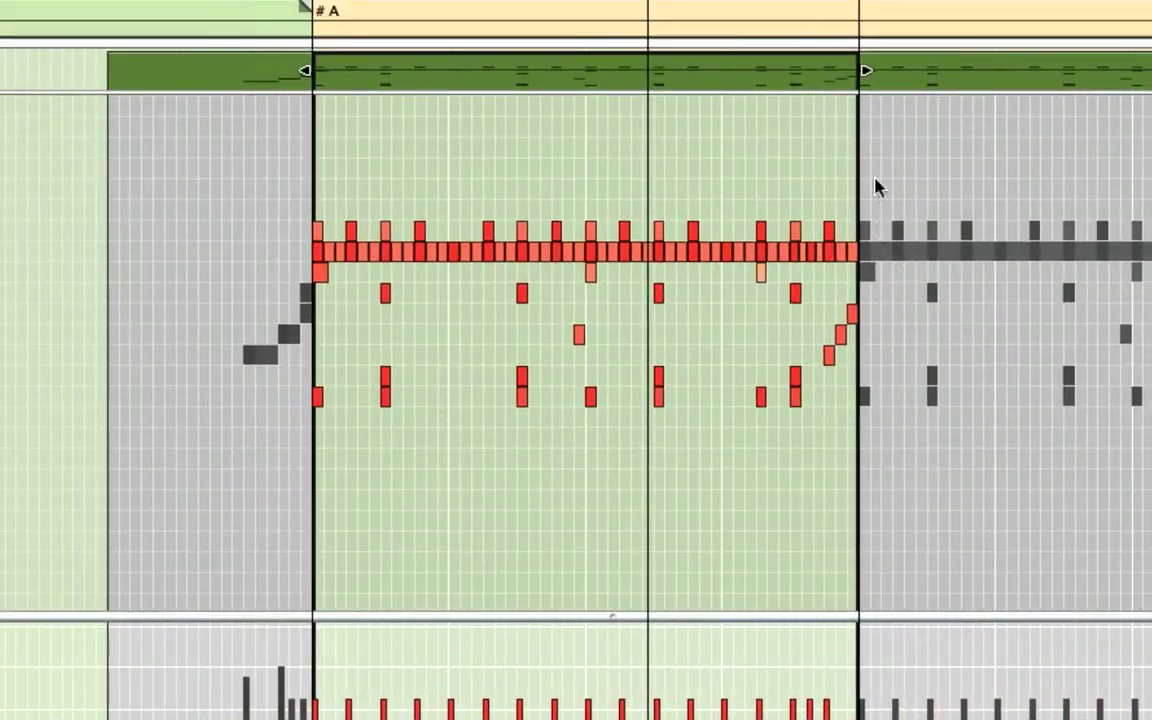
pyautogui.hscroll(3, 684, 350)
pyautogui.scroll(-1, 684, 350)
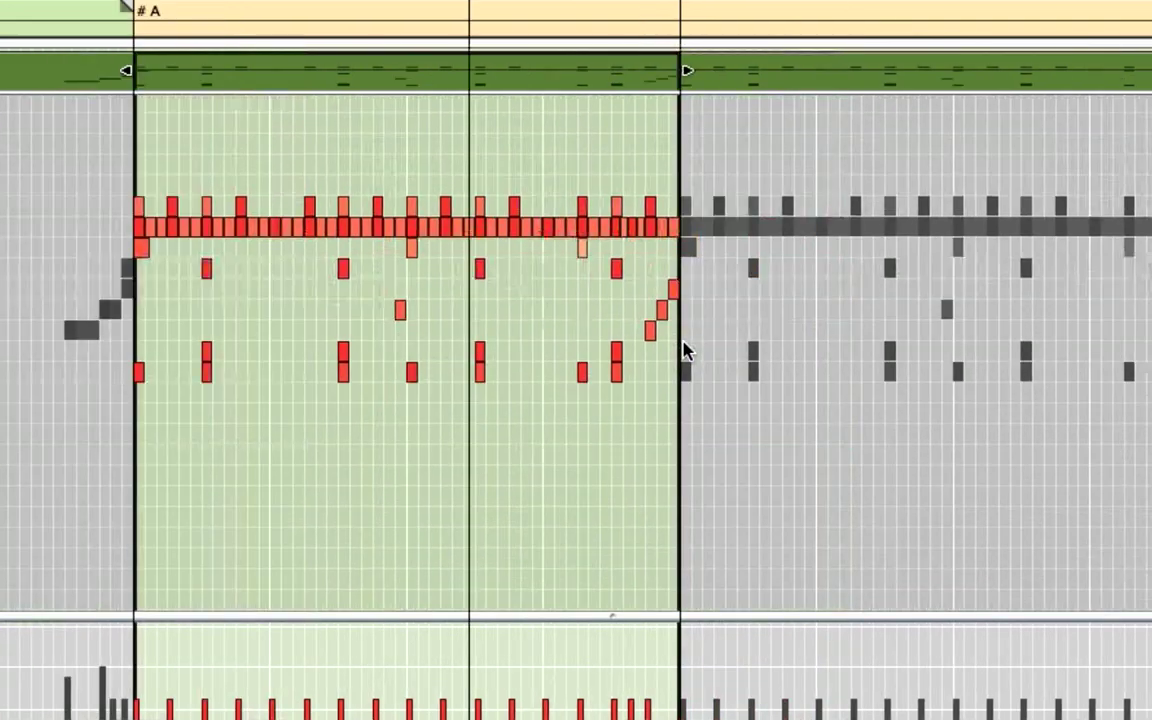
pyautogui.hscroll(-1, 684, 350)
pyautogui.scroll(-1, 684, 350)
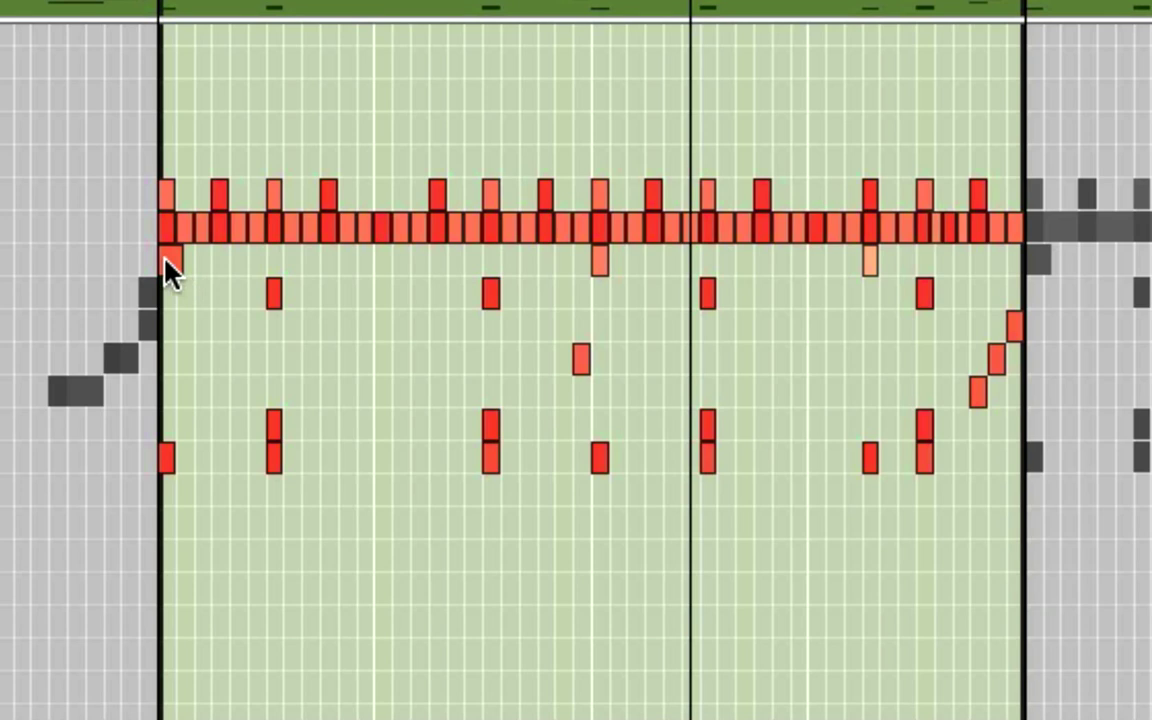
pyautogui.click(166, 260)
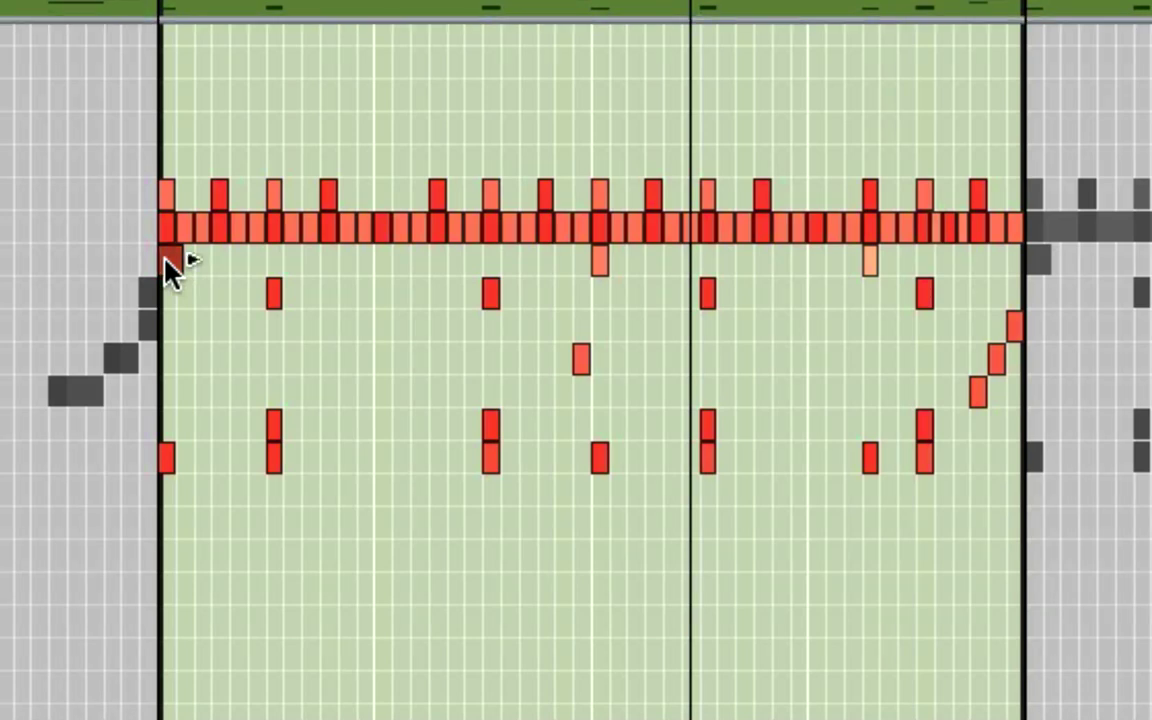
pyautogui.click(167, 459)
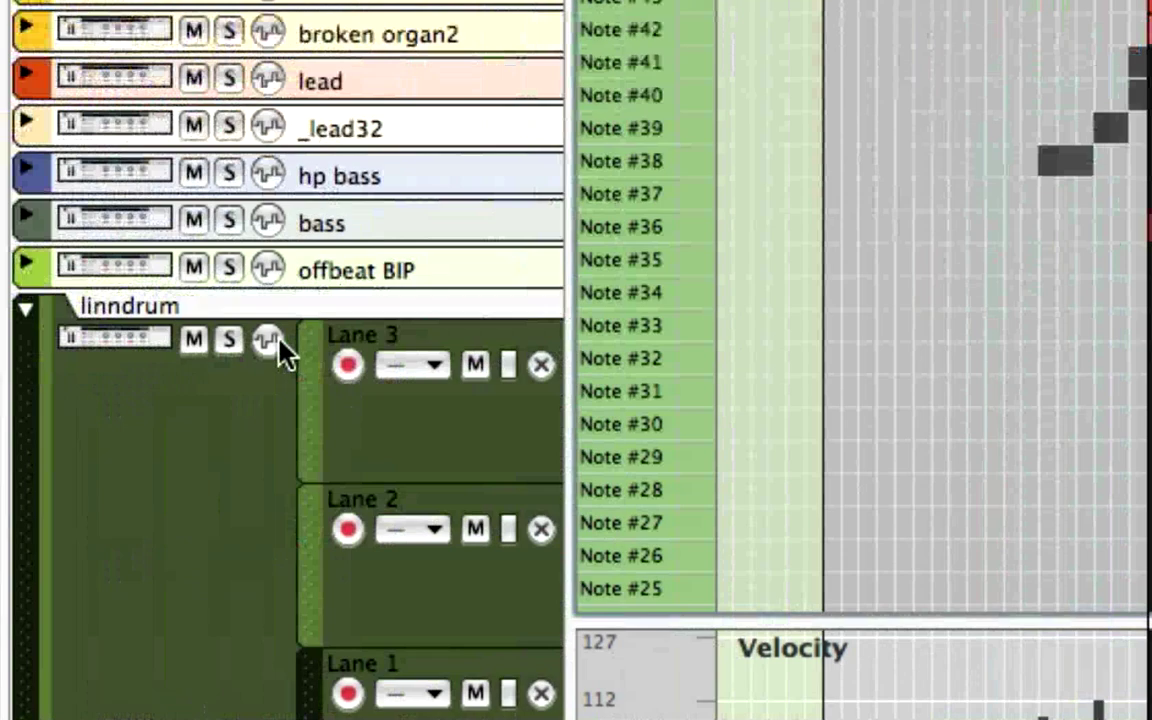
# Solo the linndrum track and loop playback around the clip's first Note #42 hit
pyautogui.click(231, 342)
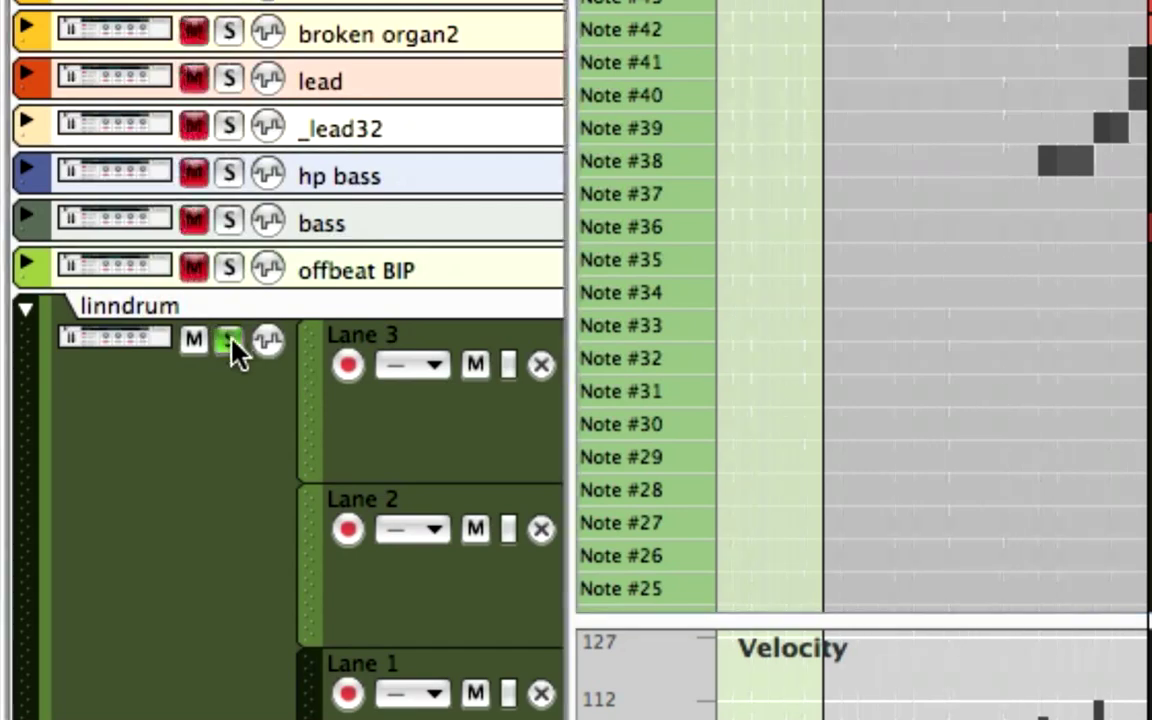
pyautogui.press('h')
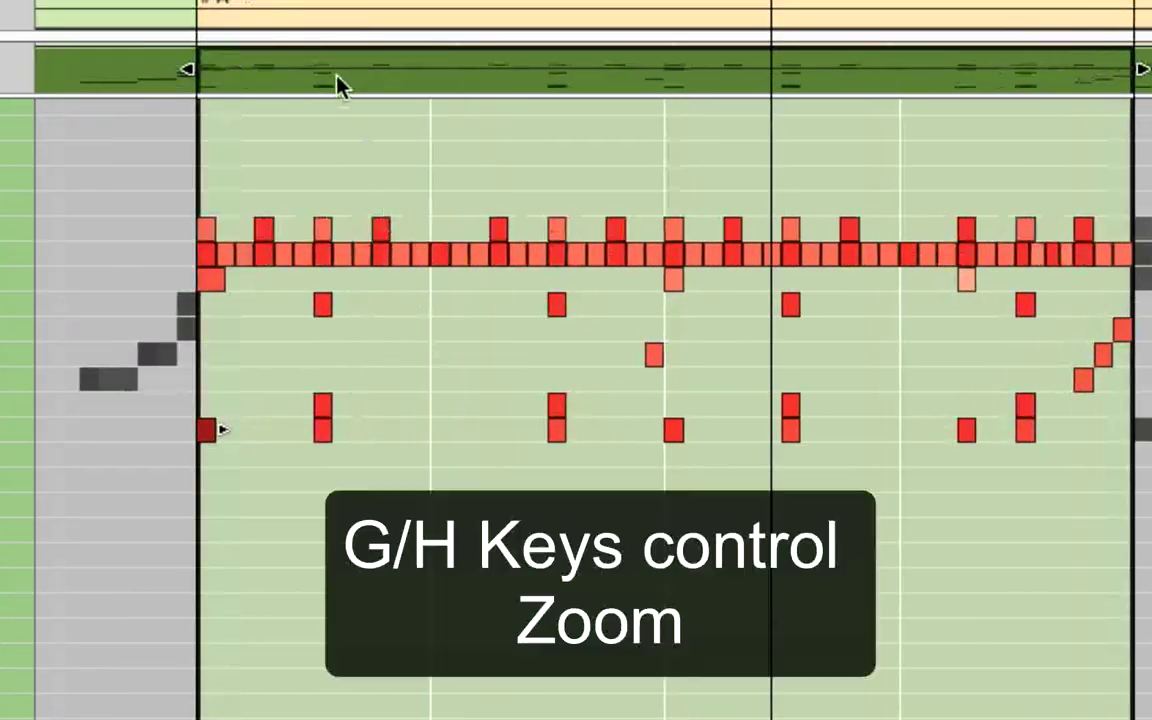
pyautogui.press('h')
pyautogui.press('h')
pyautogui.press('h')
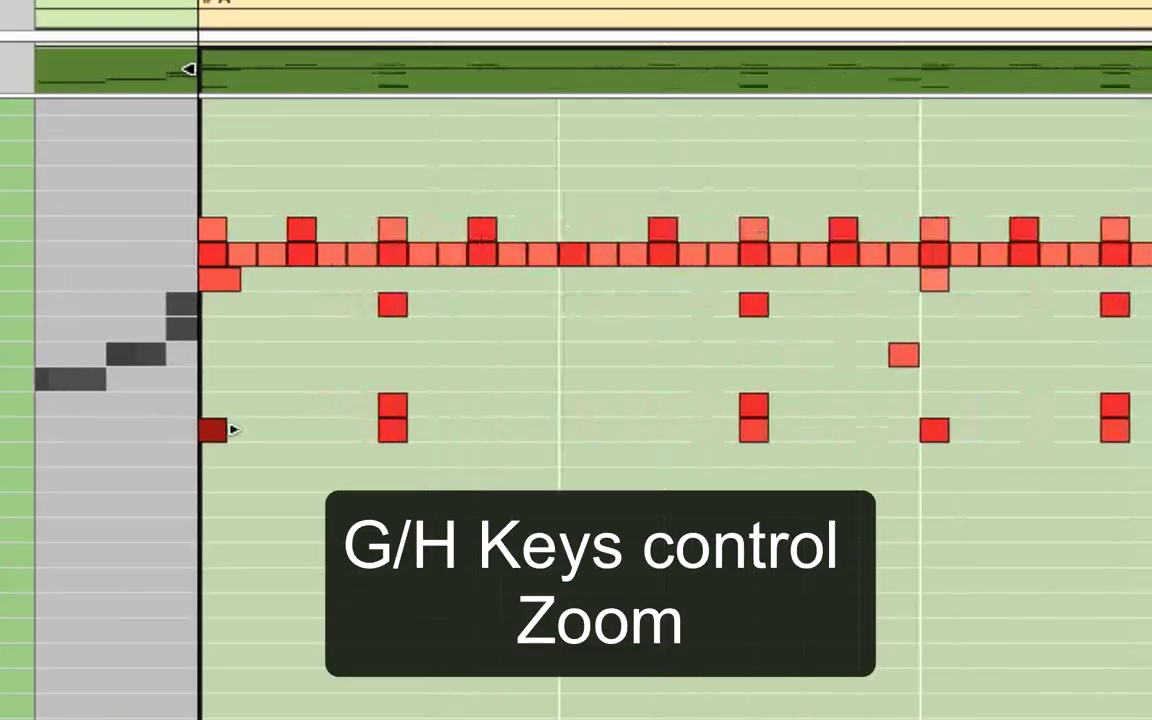
pyautogui.scroll(-1, 281, 173)
pyautogui.hscroll(-4, 281, 173)
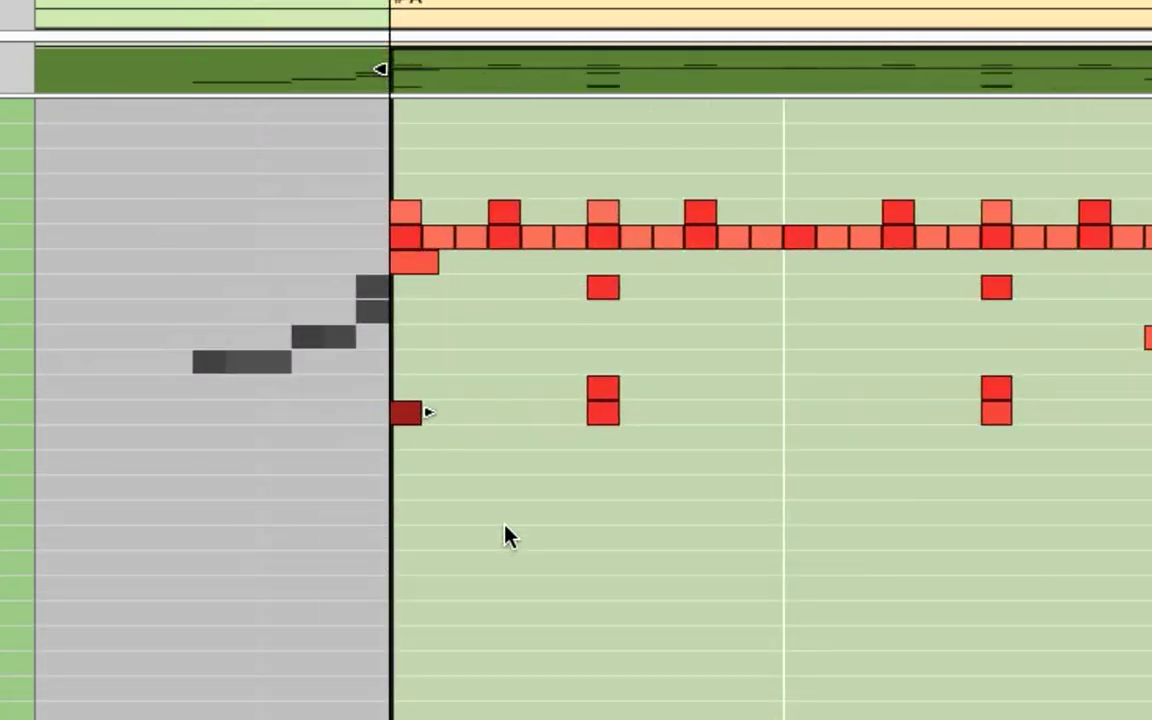
pyautogui.click(418, 265)
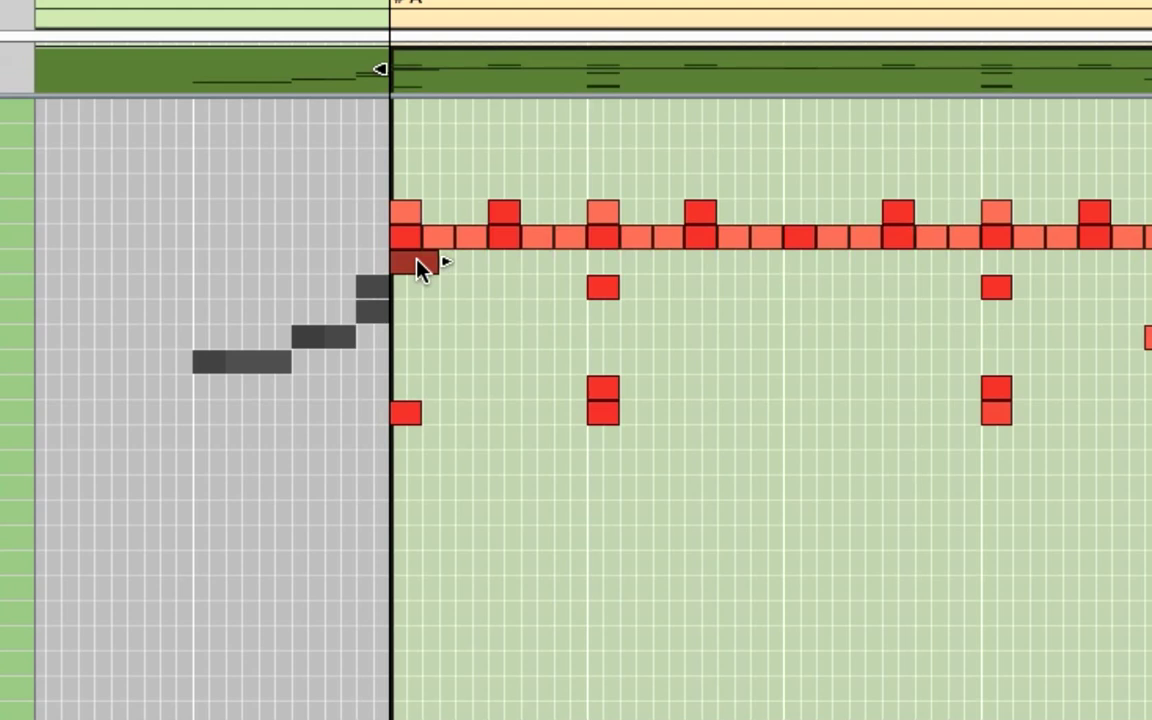
pyautogui.press('p')
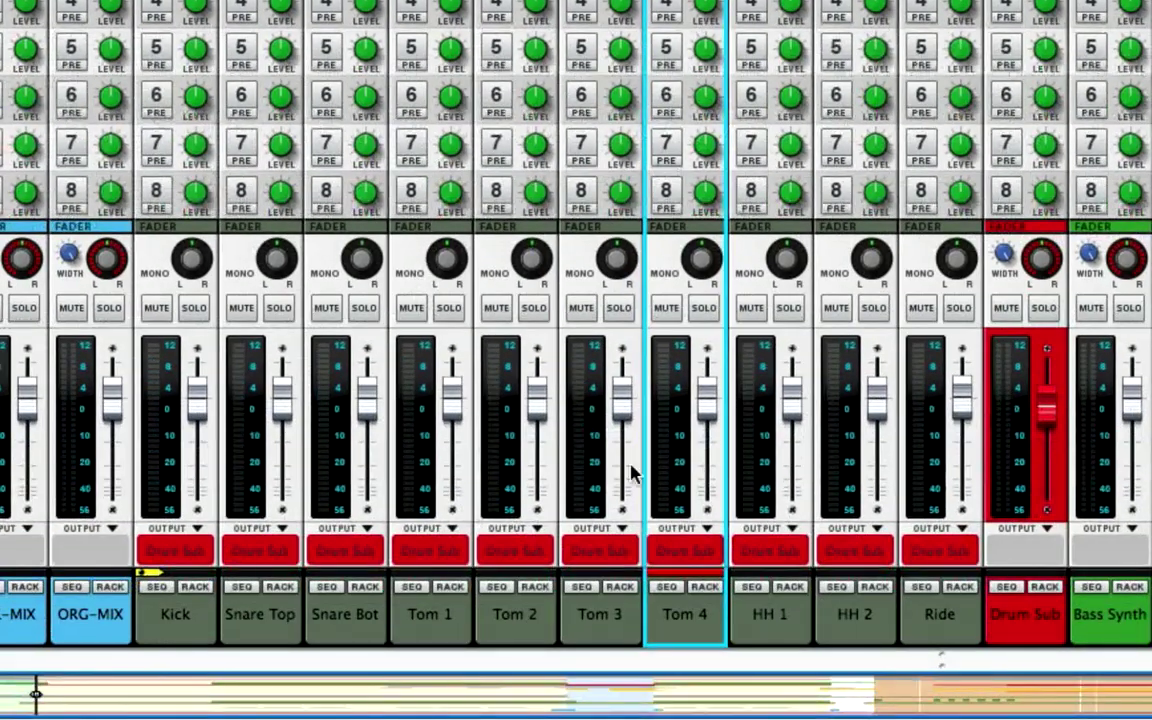
# Solo the Drum Sub channel in the mixer, start loop playback, and mute HH 1 and HH 2
pyautogui.click(1044, 309)
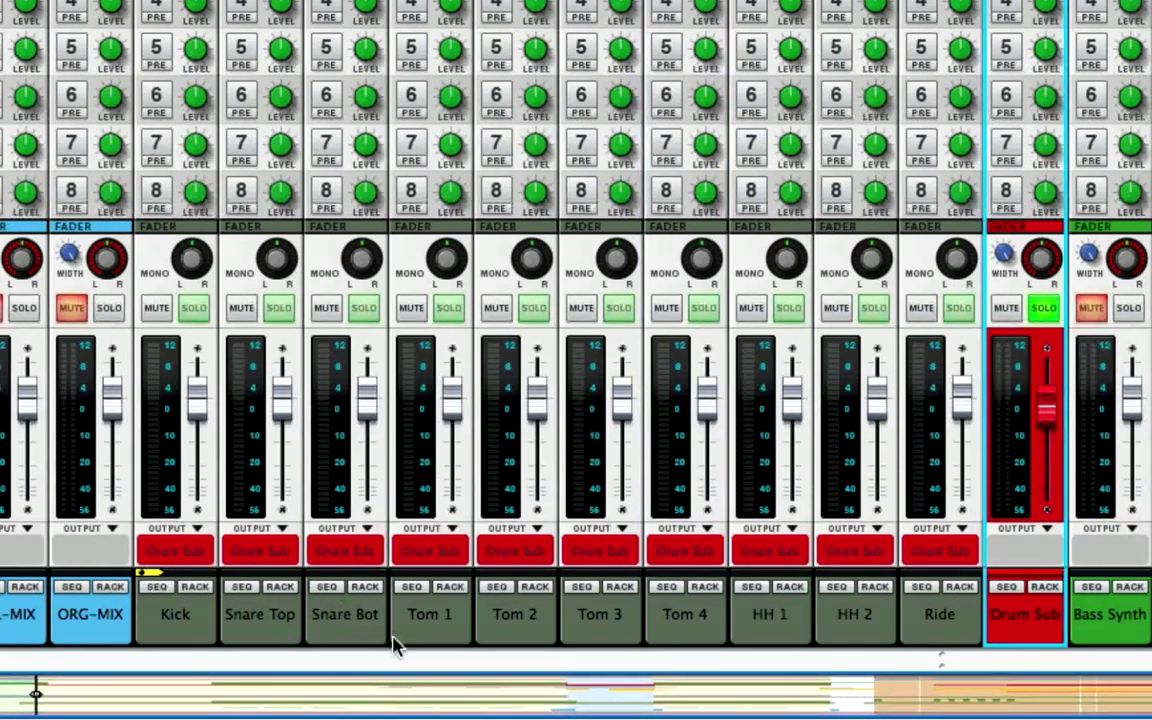
pyautogui.press('space')
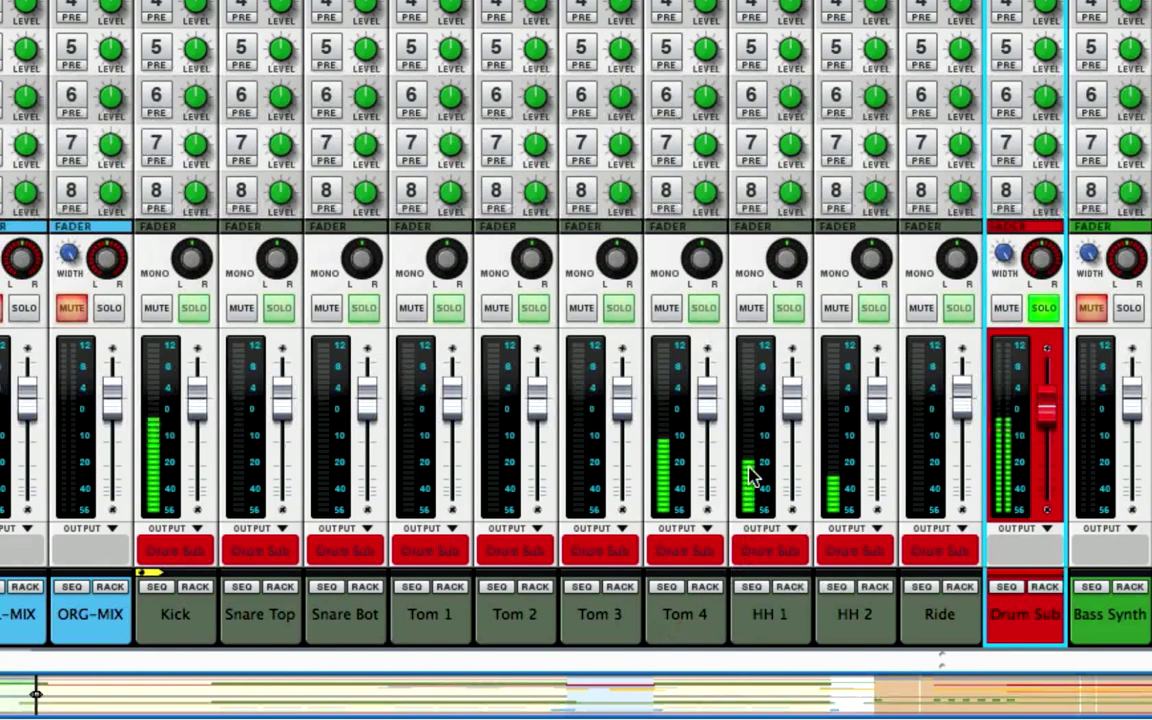
pyautogui.click(751, 308)
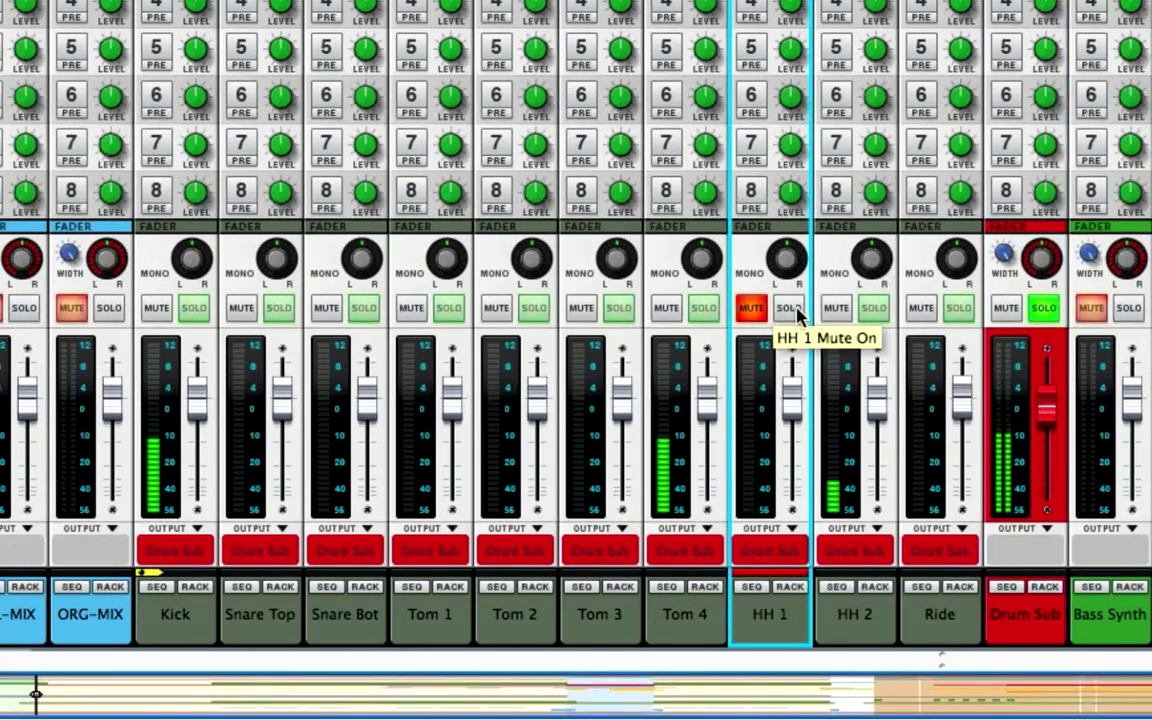
pyautogui.click(836, 310)
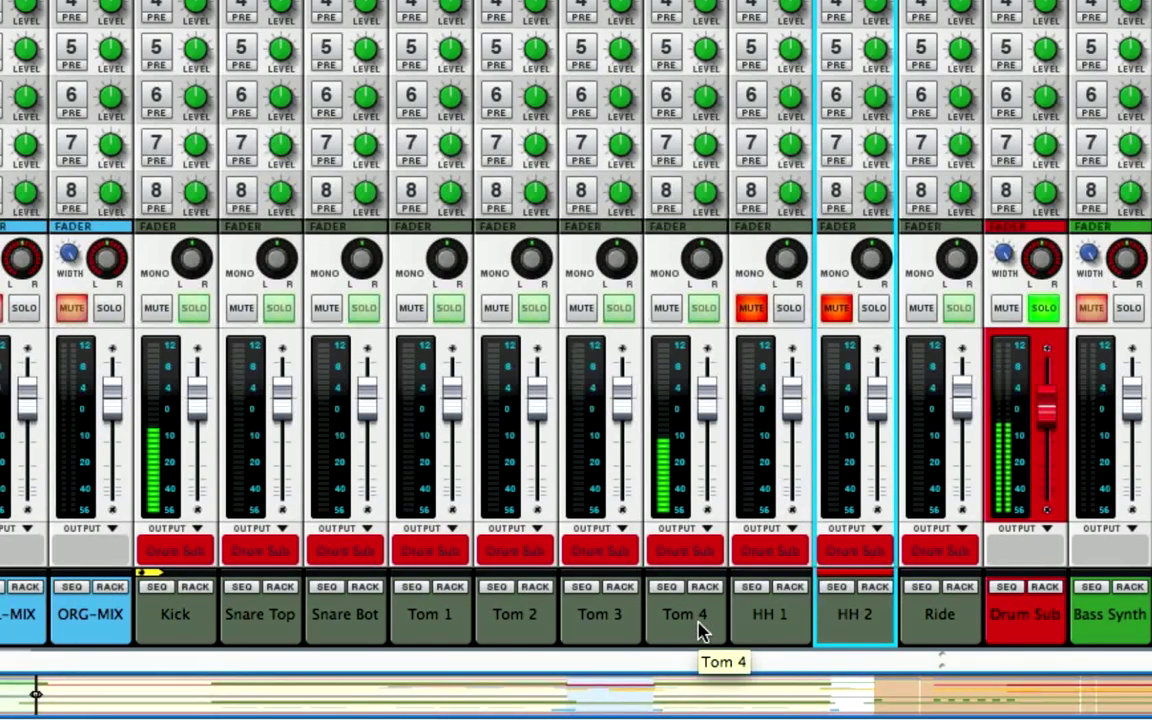
# Compare the looped hit with Tom 4 muted and unmuted, and leave Tom 4, HH 1 and HH 2 unmuted
pyautogui.click(666, 309)
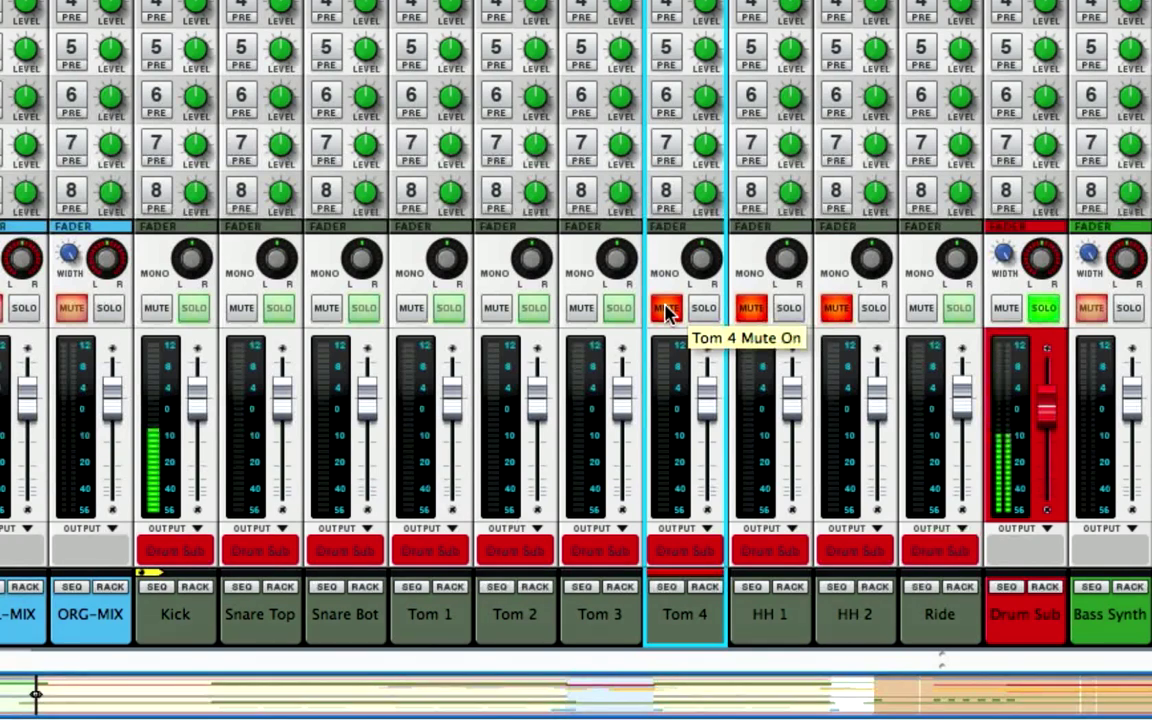
pyautogui.click(666, 310)
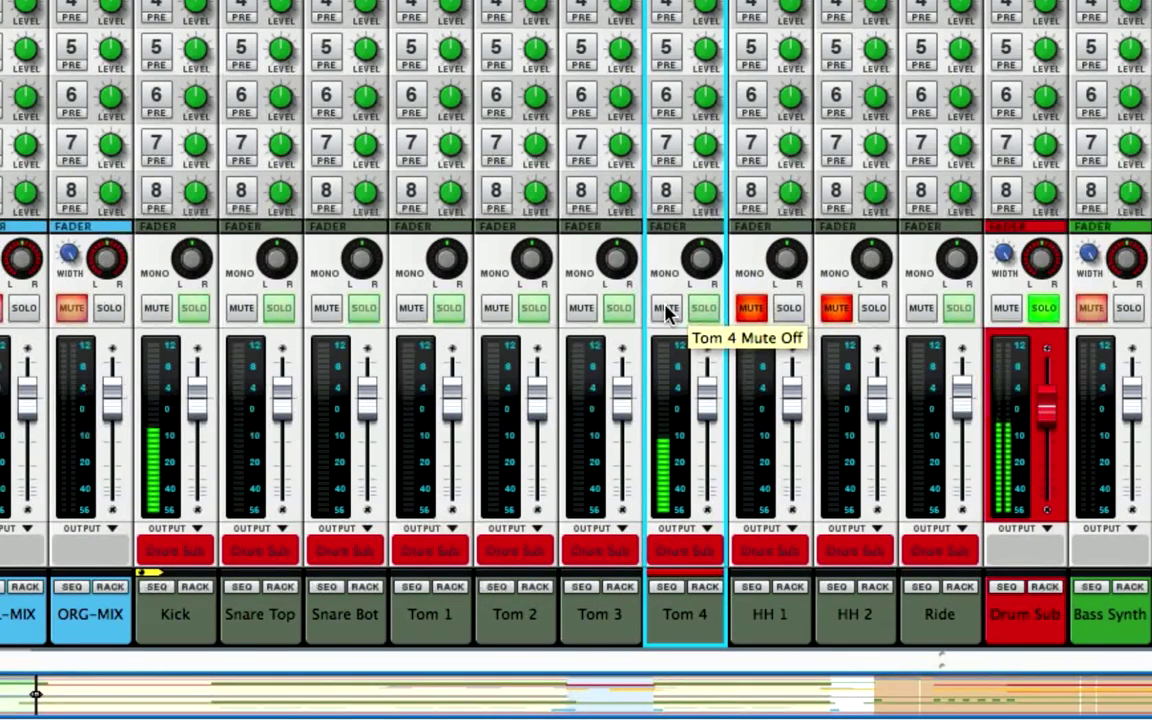
pyautogui.click(666, 310)
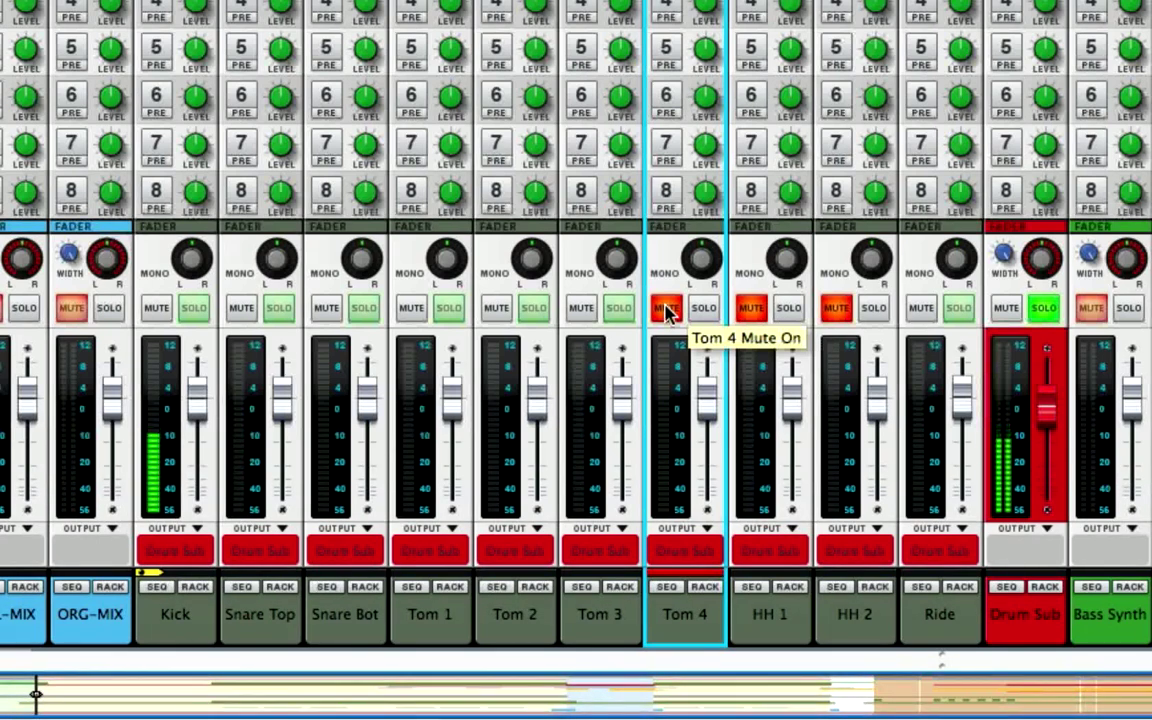
pyautogui.click(666, 310)
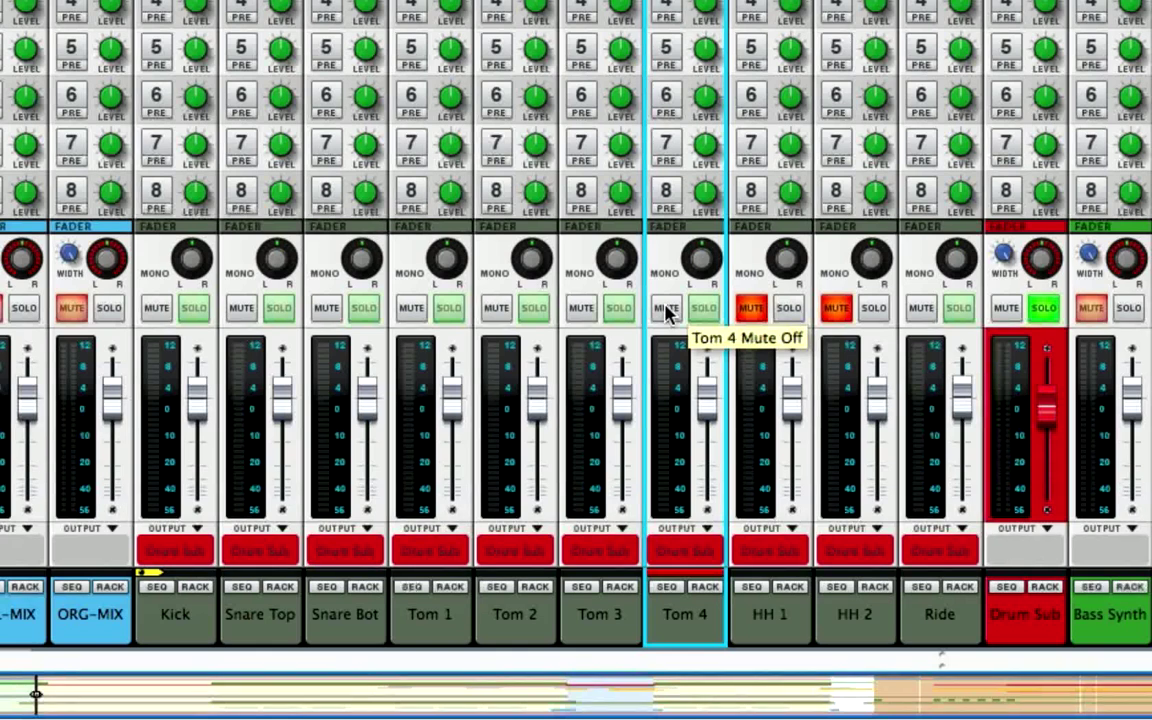
pyautogui.click(751, 308)
pyautogui.click(836, 308)
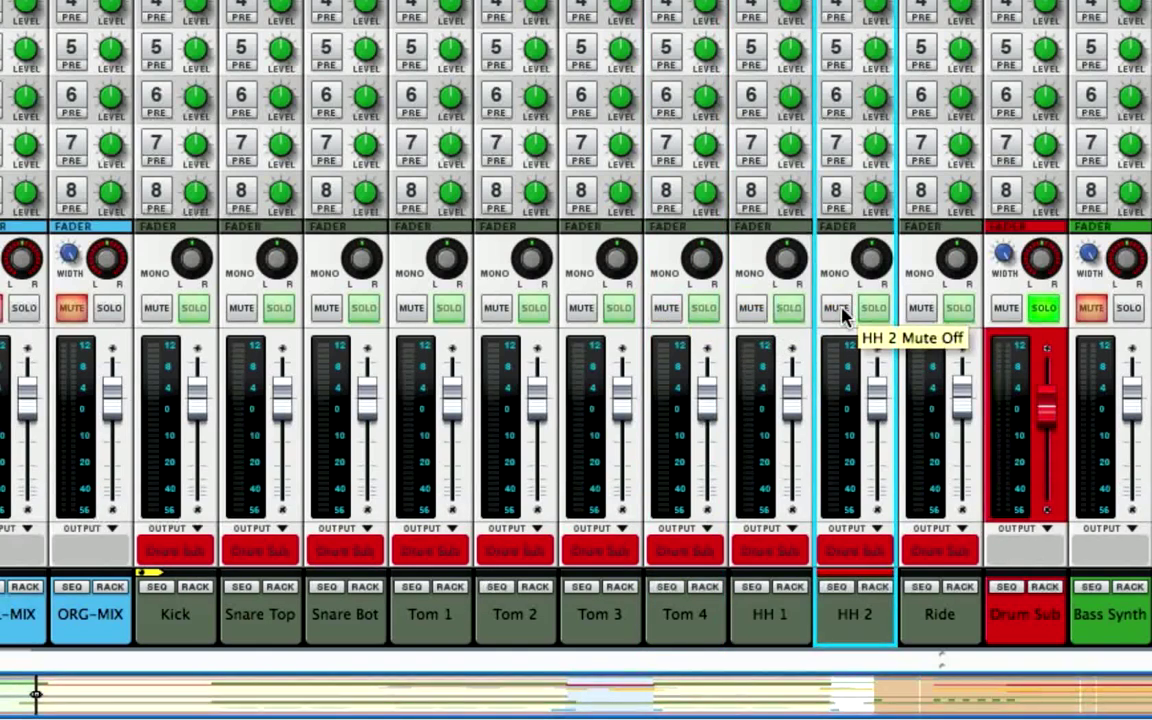
# Reopen the linndrum Lane 1 clip at bar 9 and loop playback around its first Note #37 hit
pyautogui.press('F7')
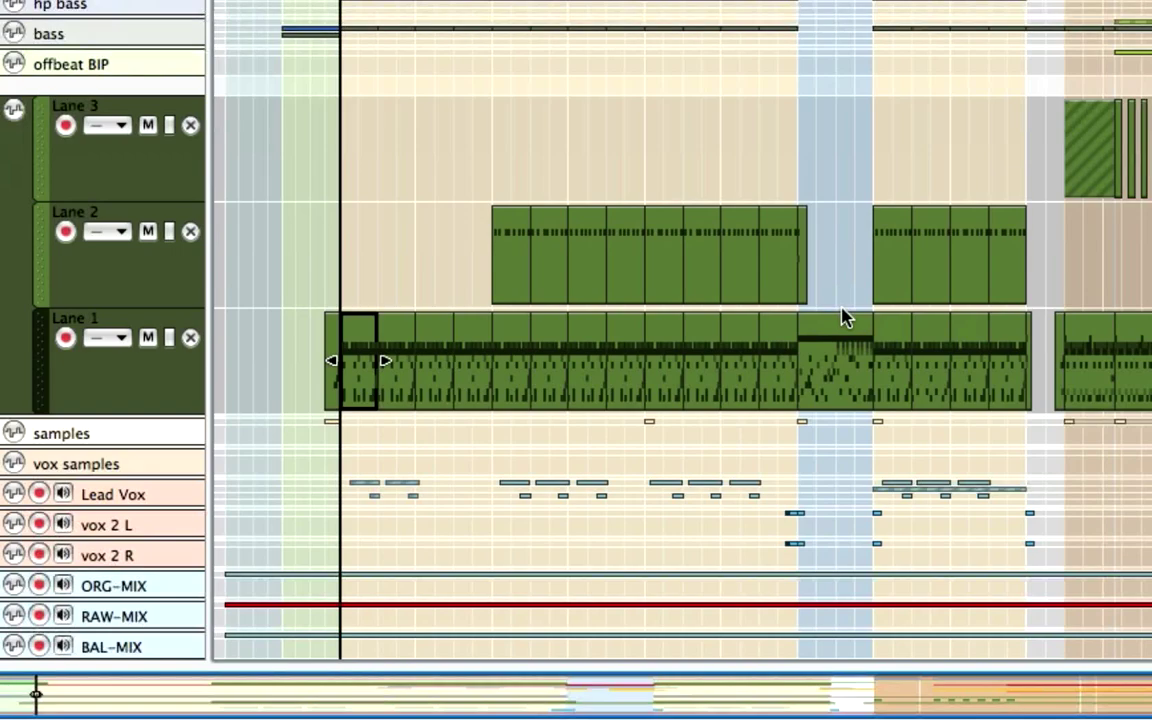
pyautogui.doubleClick(355, 352)
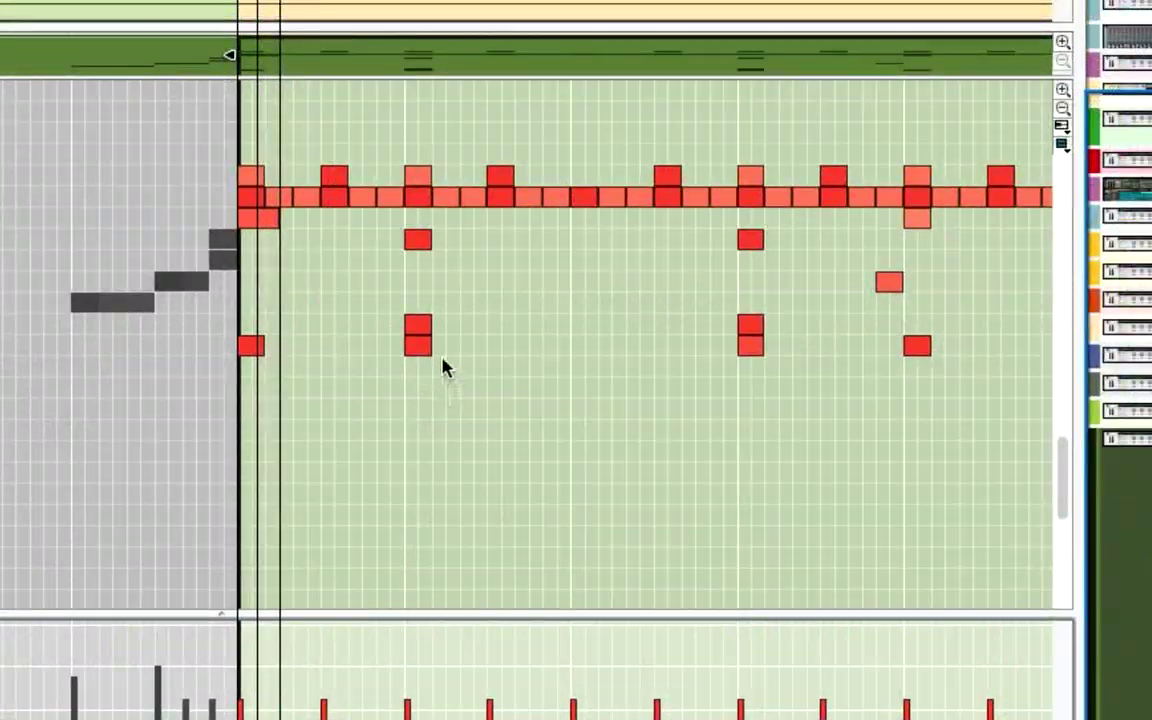
pyautogui.click(419, 330)
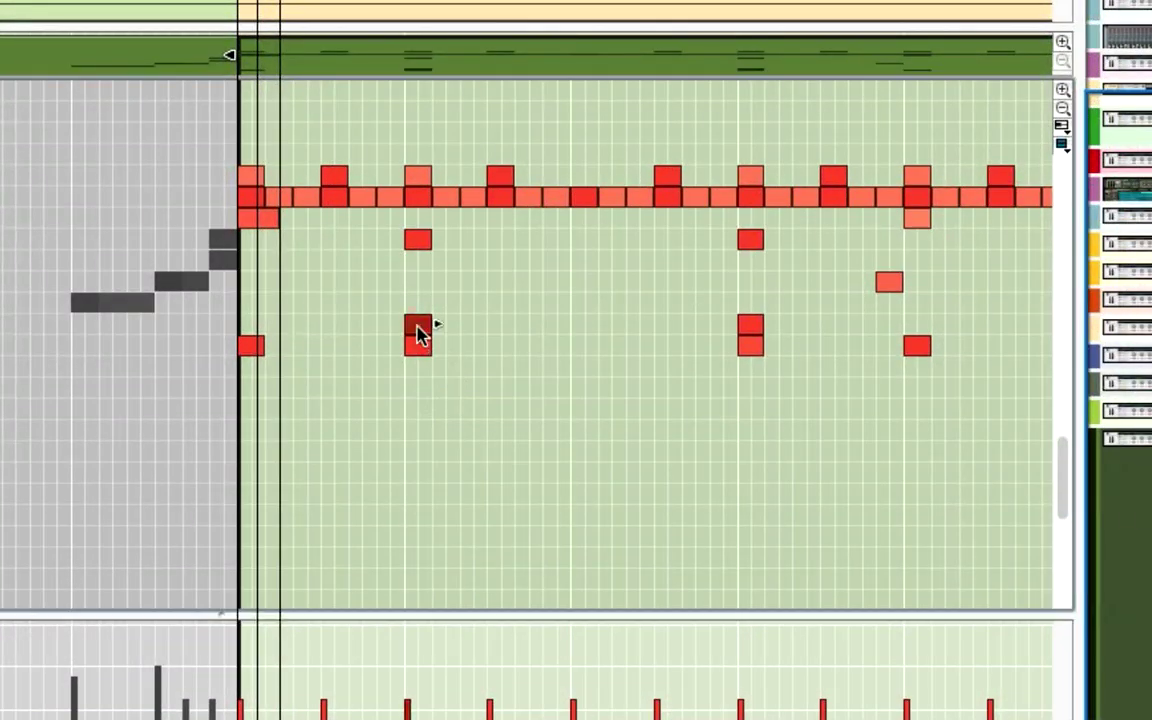
pyautogui.press('p')
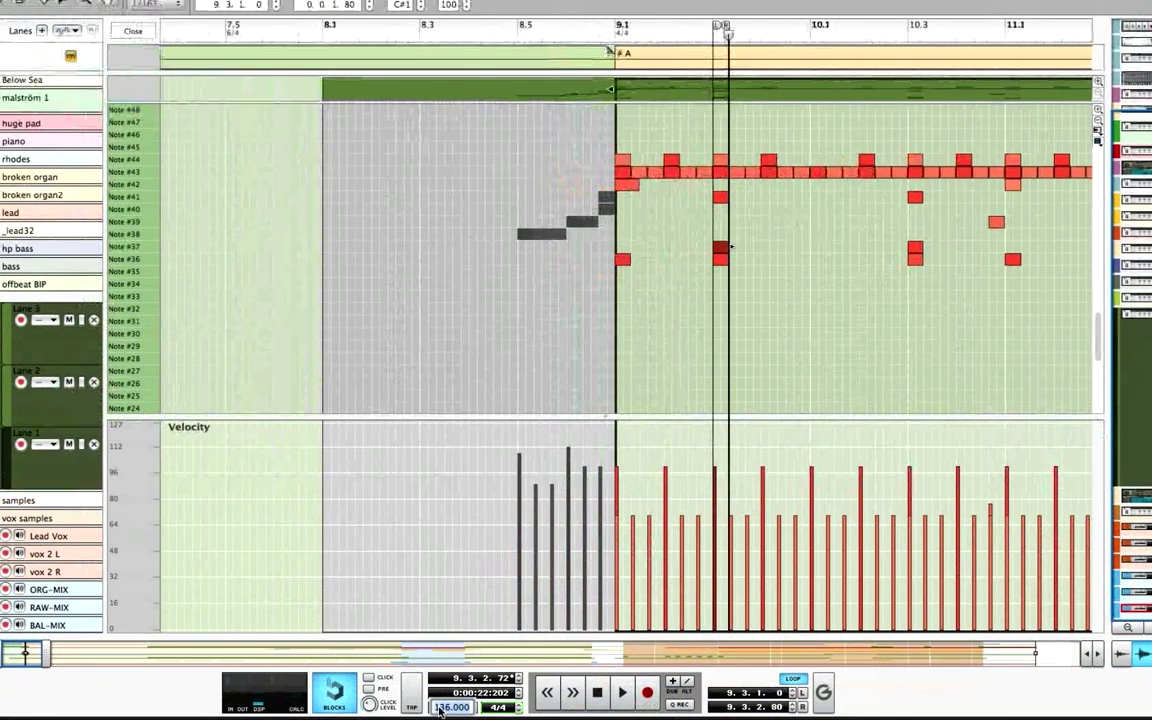
# Play the looped Note #37 hit at a tempo of 80.000 with HH 1 and HH 2 muted in the mixer
pyautogui.press('Return')
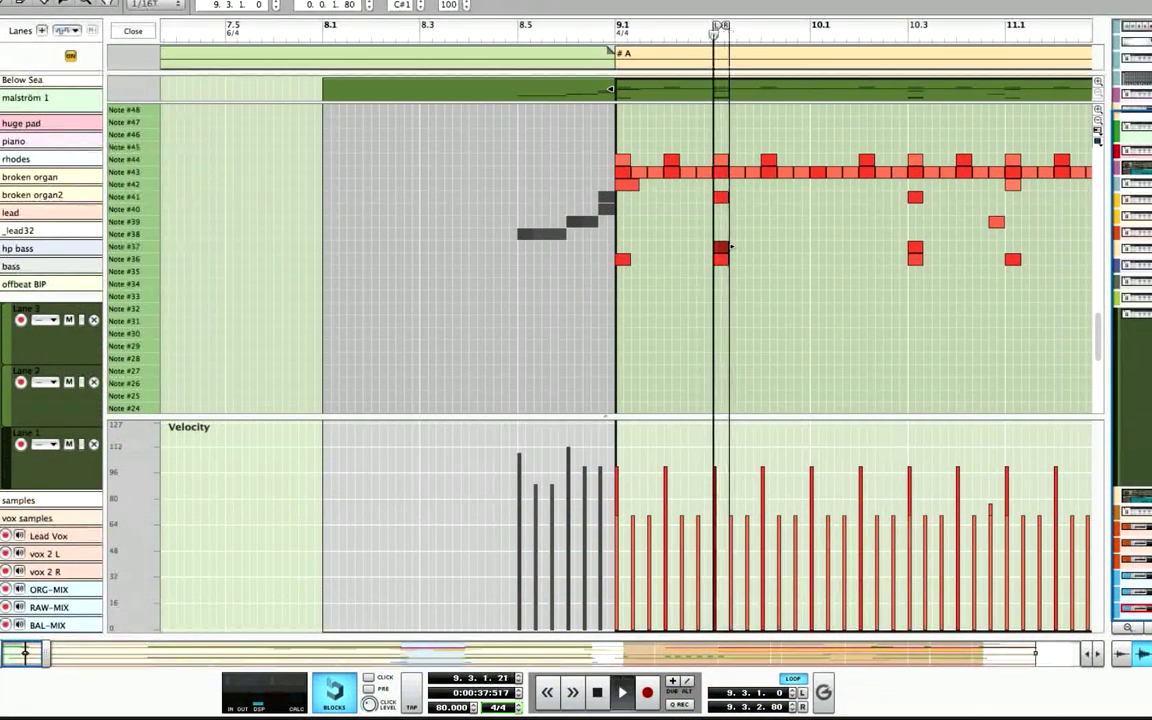
pyautogui.press('F5')
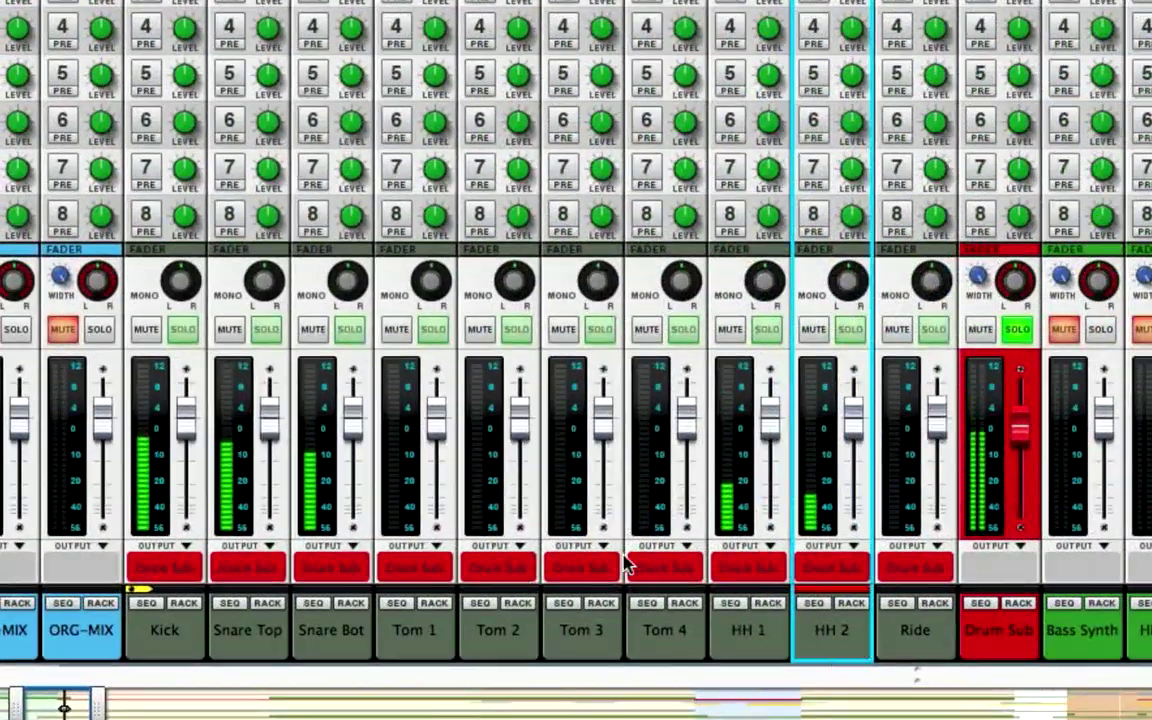
pyautogui.click(729, 336)
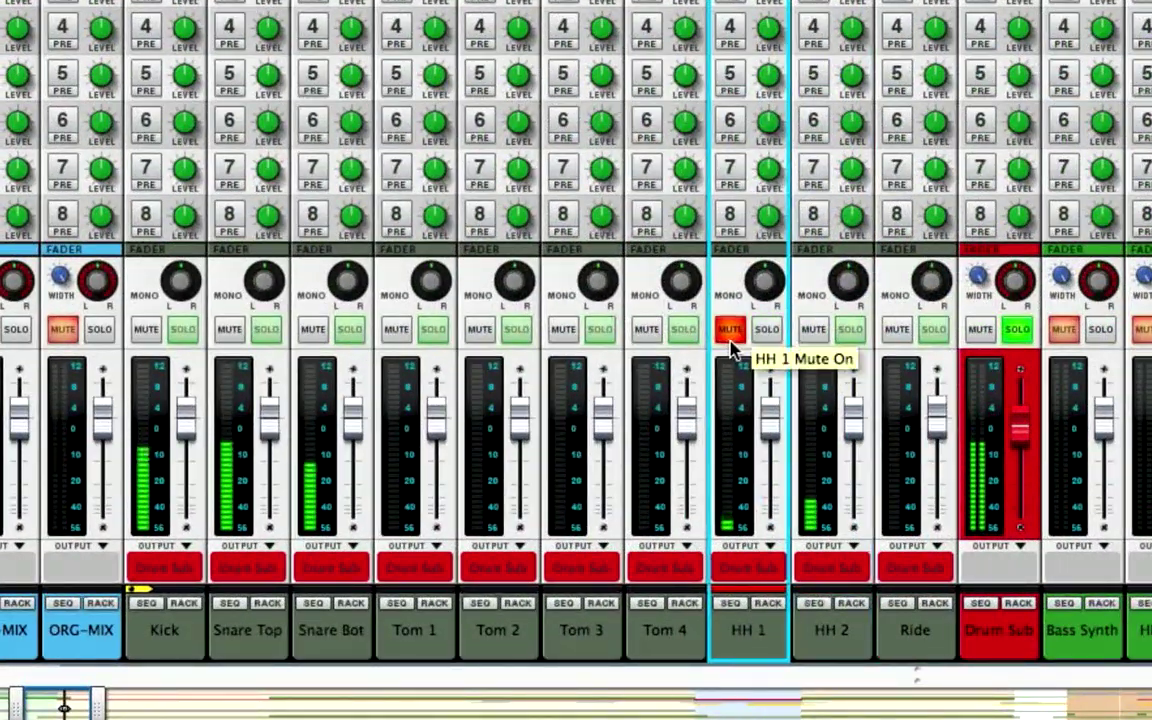
pyautogui.click(813, 330)
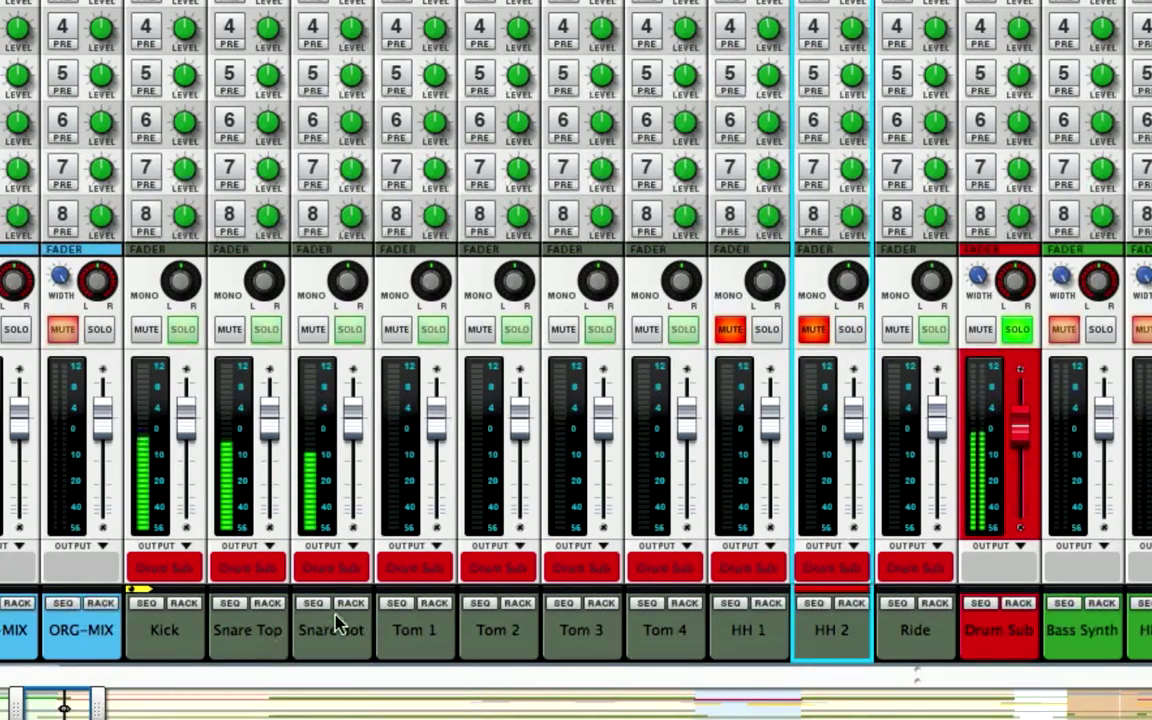
# Compare the looped snare hit with the Kick channel muted and unmuted, and leave Kick unmuted
pyautogui.click(145, 330)
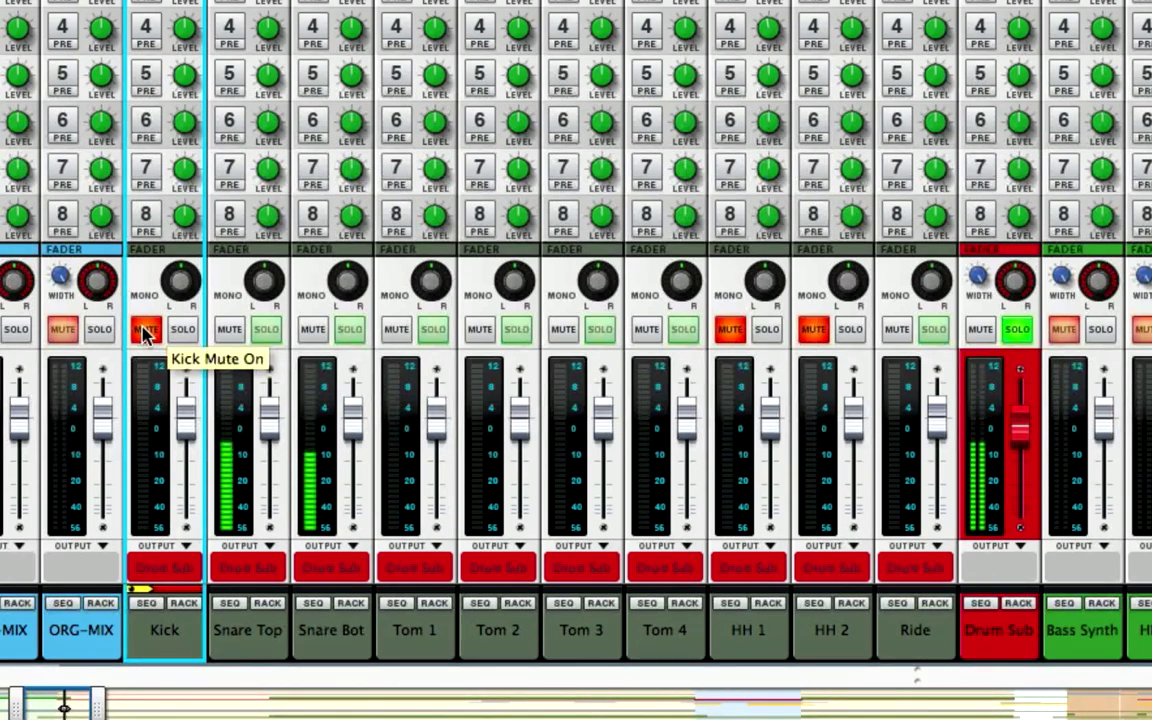
pyautogui.click(145, 330)
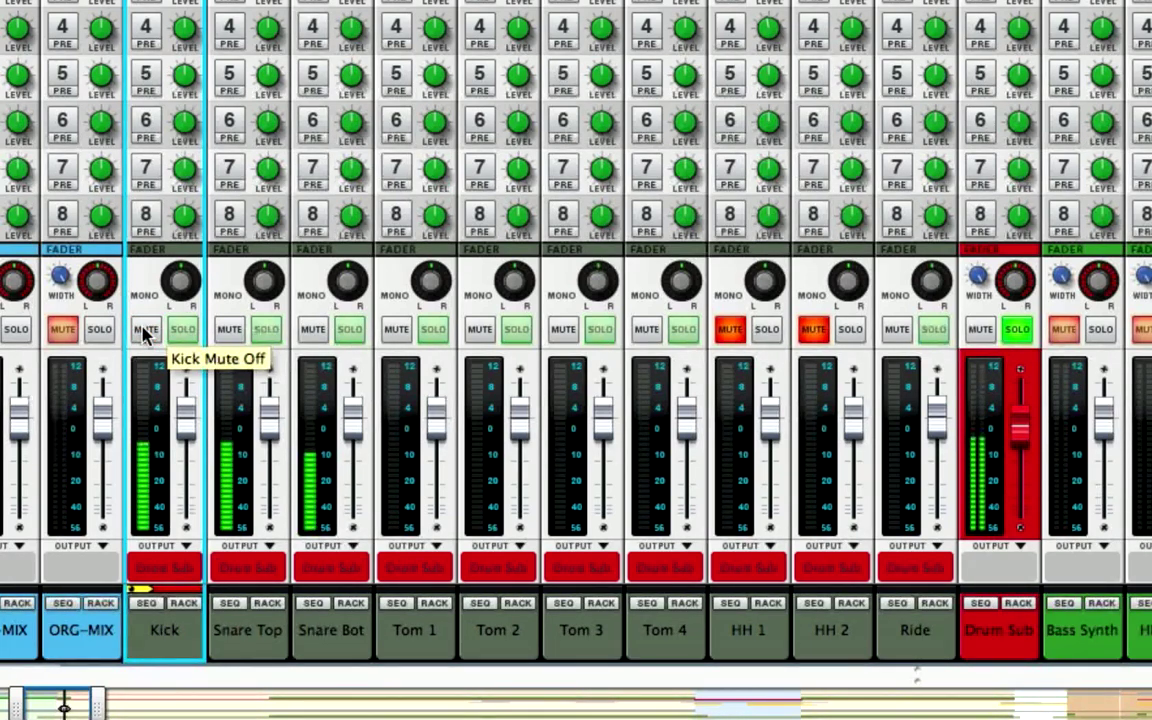
pyautogui.click(145, 330)
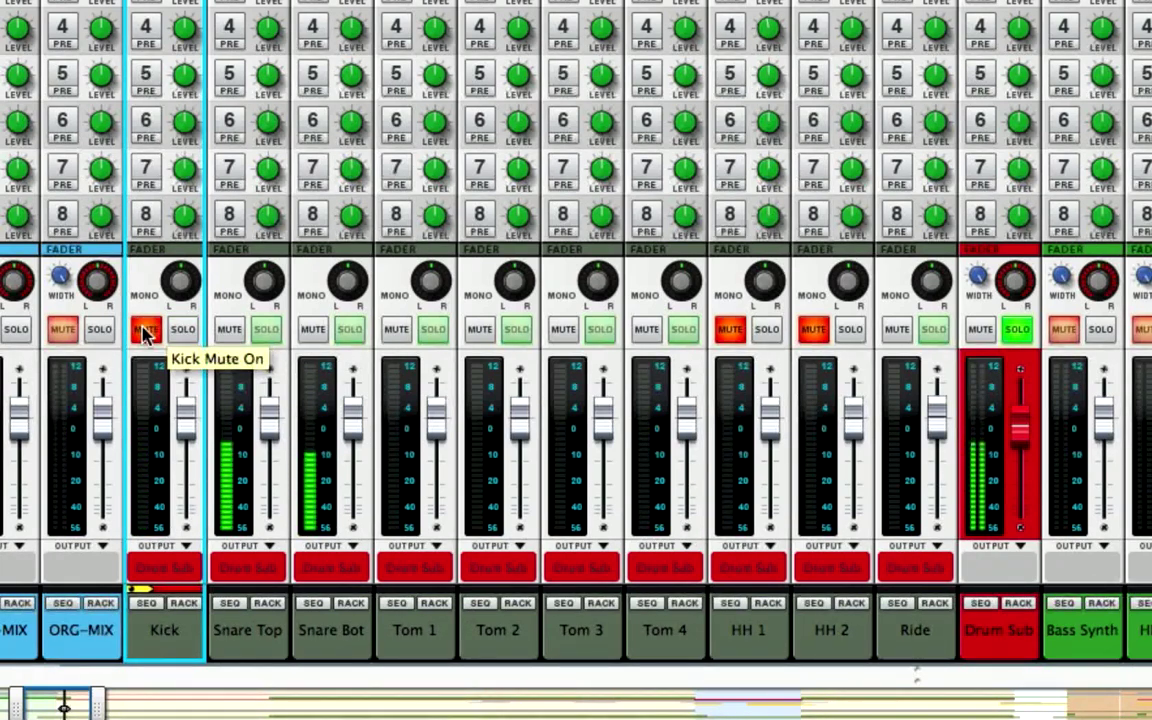
pyautogui.click(145, 330)
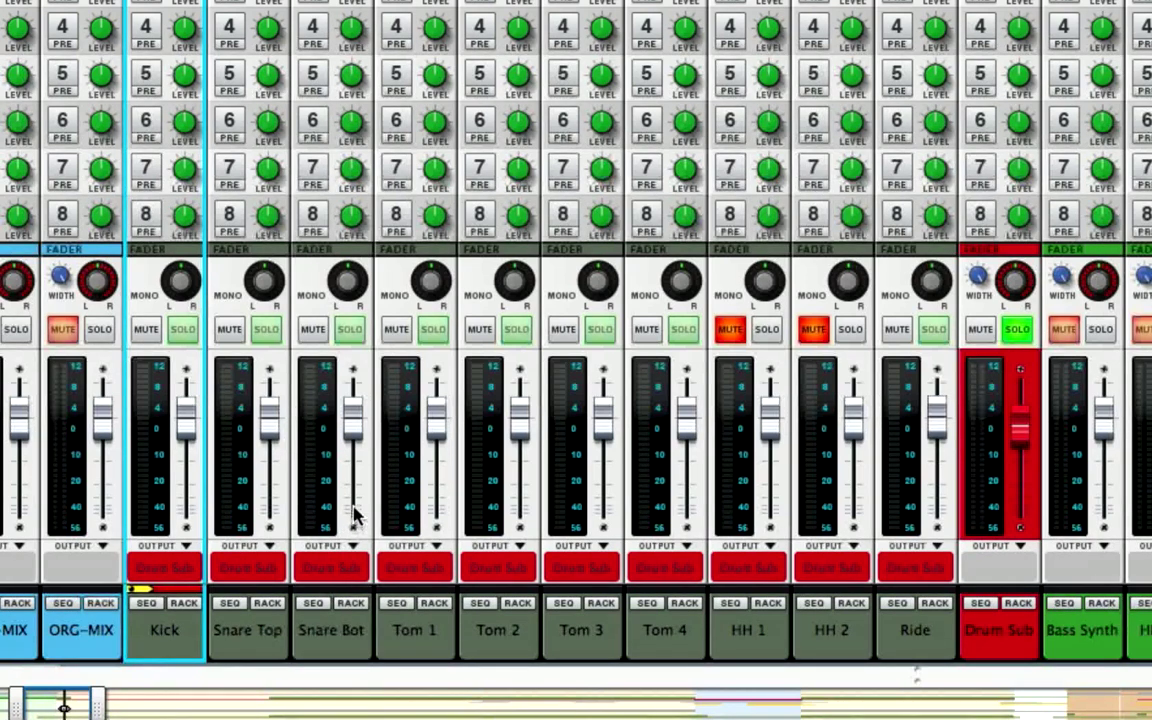
# Go back to the sequencer, close the linndrum clip, and widen the loop to span bar 1 to bar 83
pyautogui.moveTo(355, 512)
pyautogui.click(396, 606)
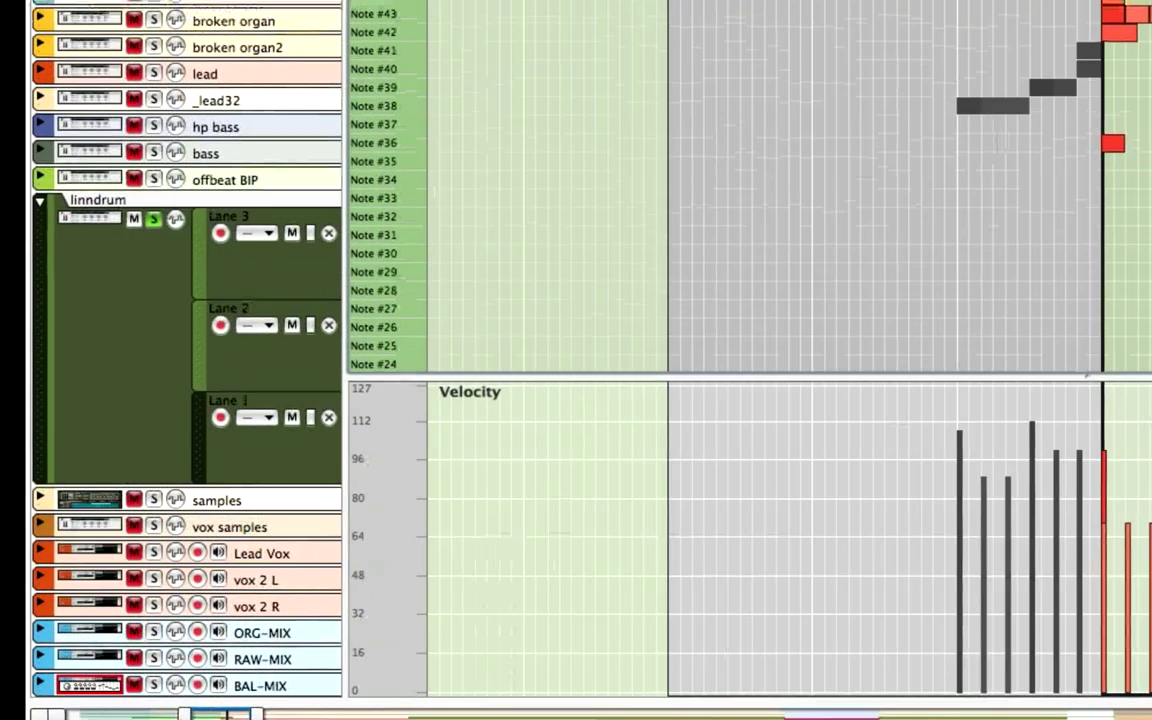
pyautogui.hscroll(3, 1000, 140)
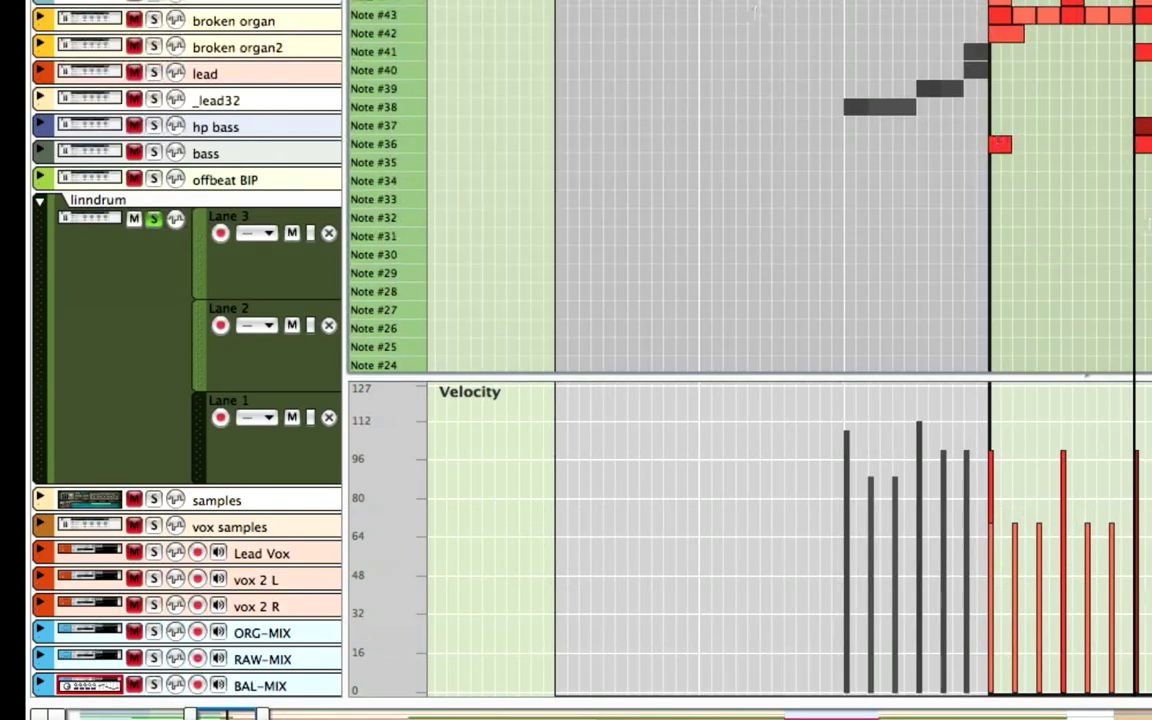
pyautogui.hotkey('shift', 'Tab')
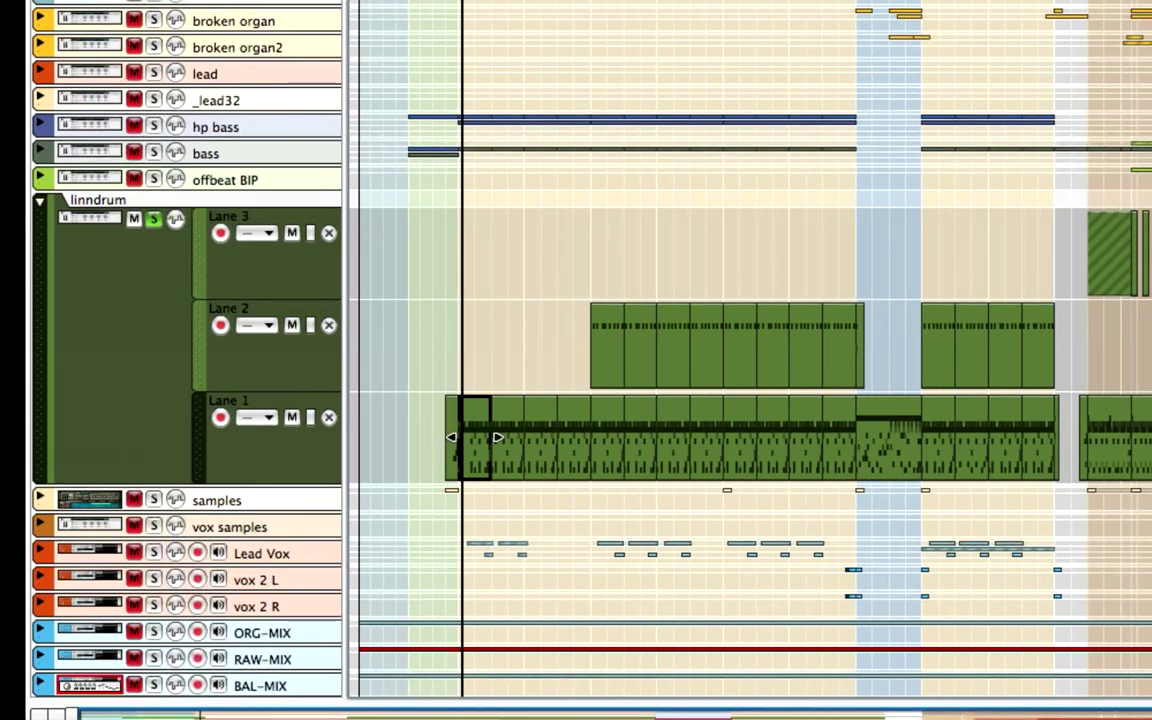
pyautogui.moveTo(462, 1); pyautogui.dragTo(1071, 1)
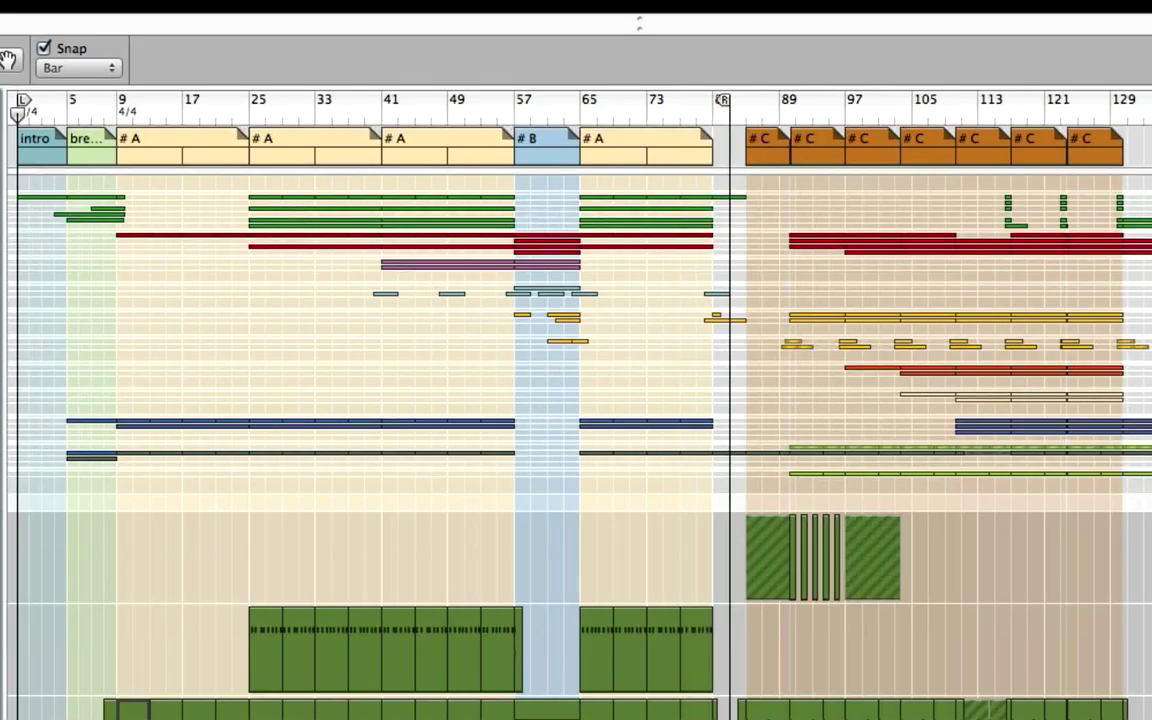
# Extract the linndrum clips' notes to separate lanes using Explode, moving them instead of duplicating them
pyautogui.press('F8')
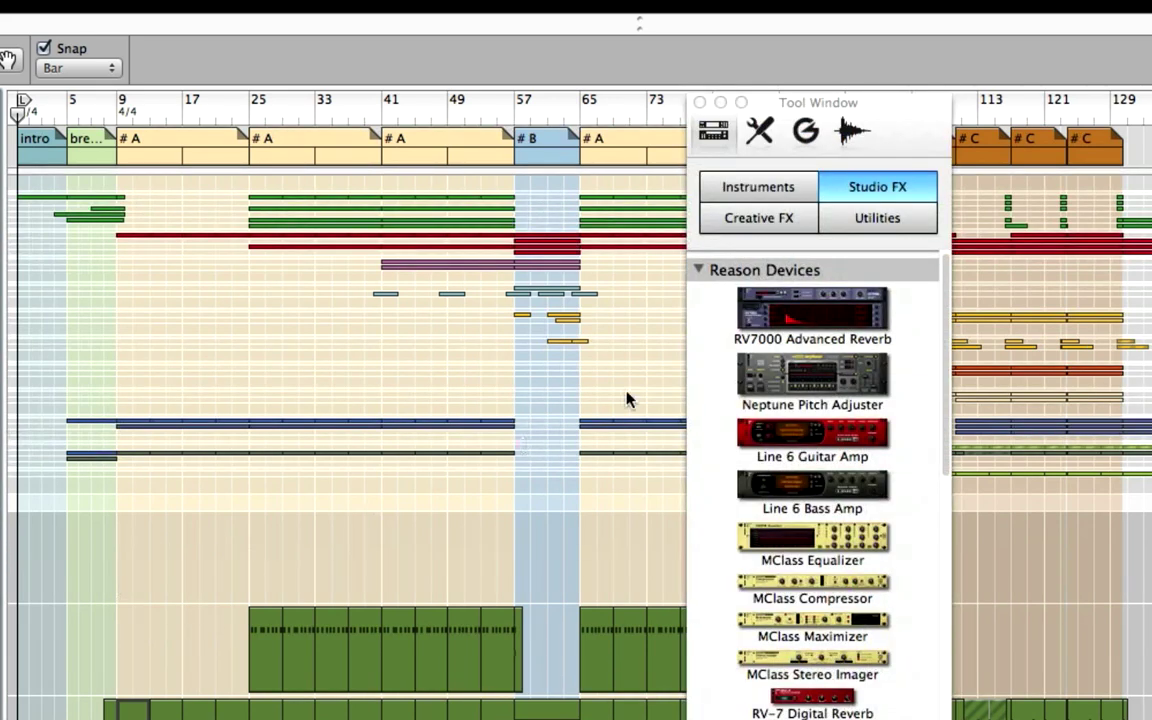
pyautogui.click(761, 134)
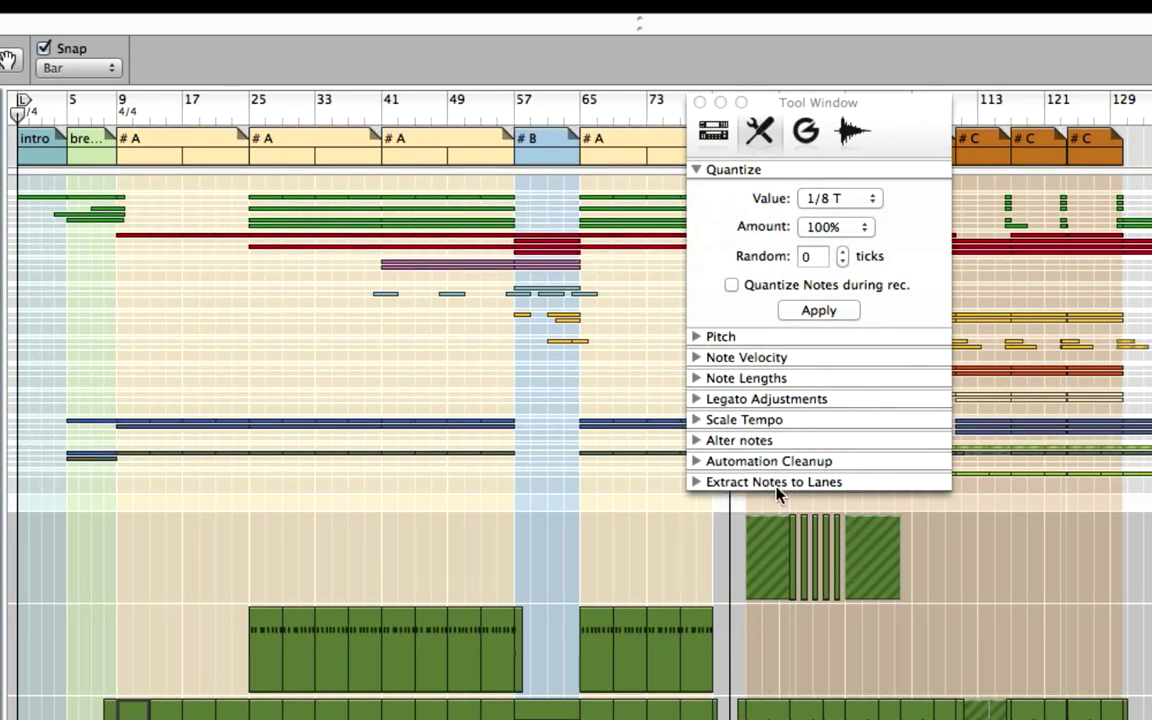
pyautogui.click(697, 482)
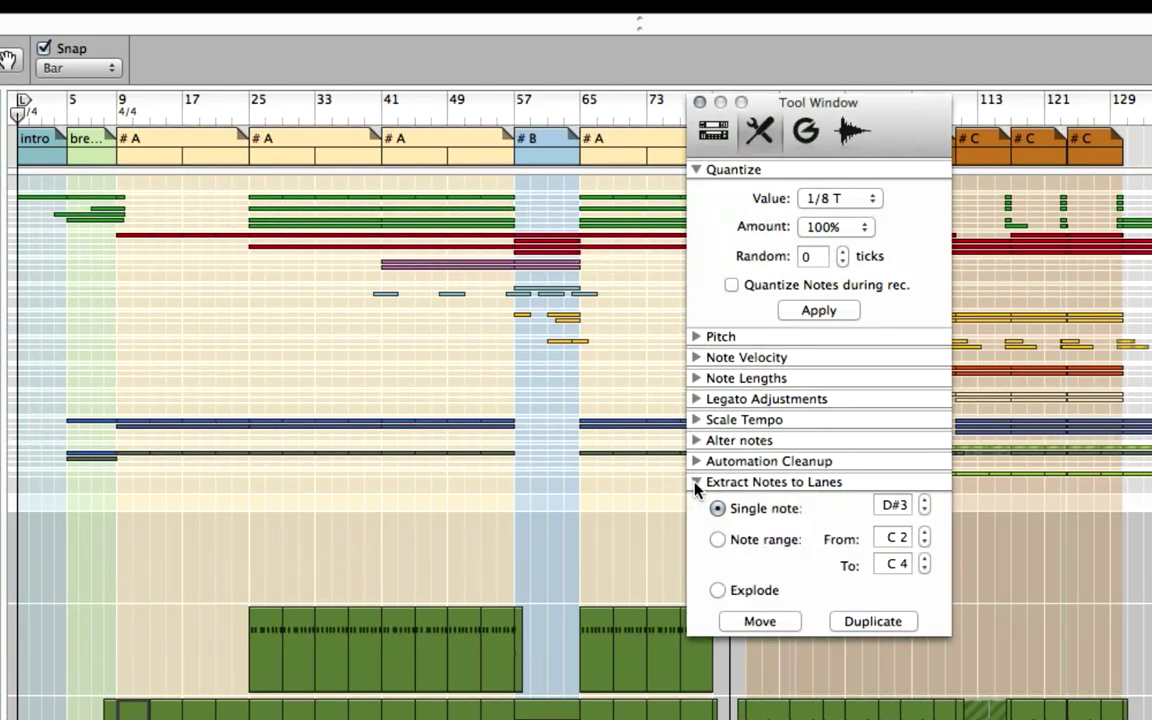
pyautogui.click(717, 590)
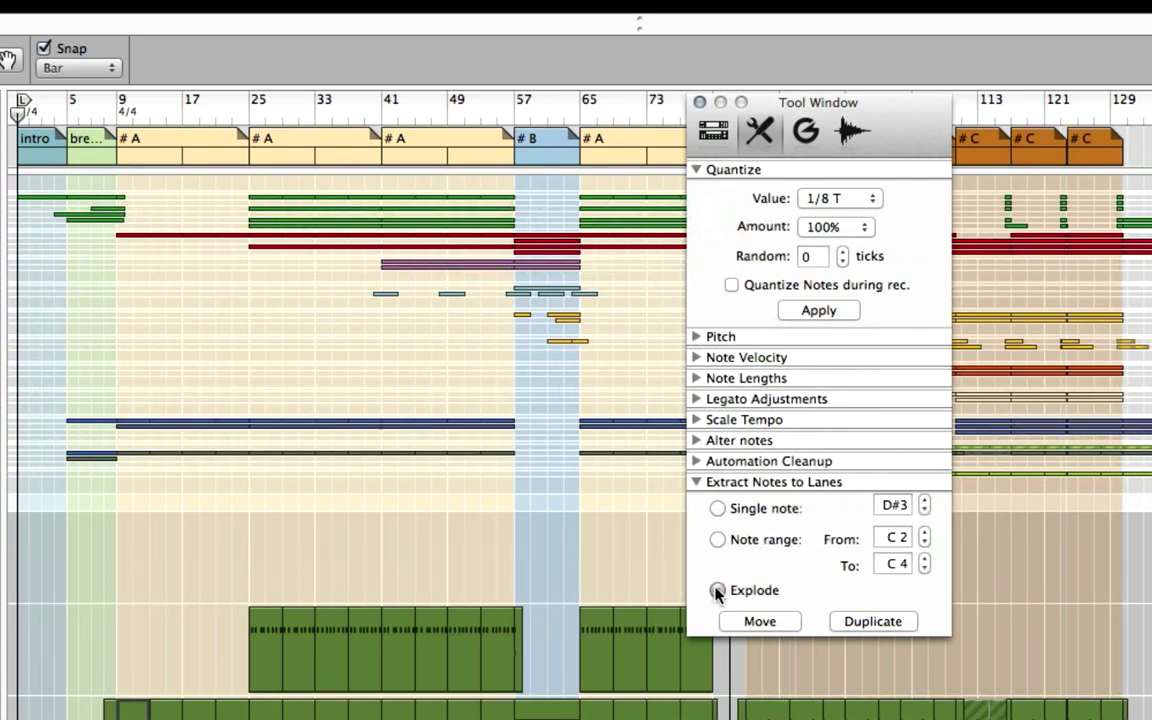
pyautogui.click(759, 622)
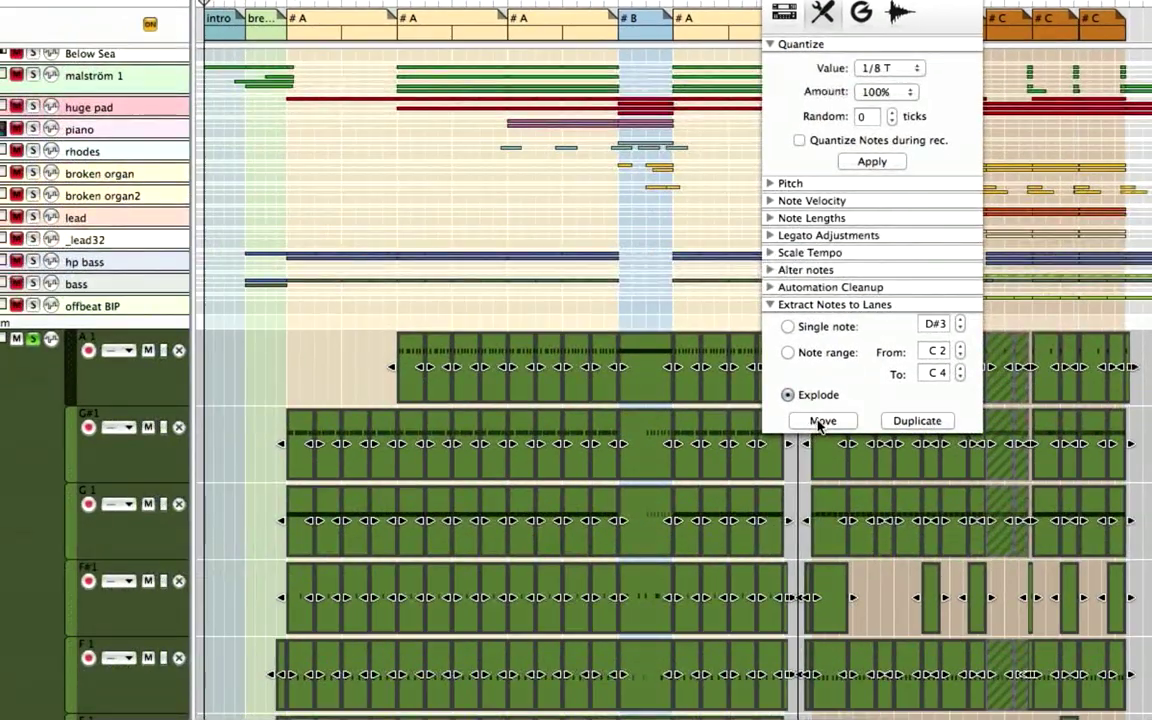
pyautogui.press('F8')
# In the C 1 lane's clip at bar 9, erase the second, third, fifth and last notes while auditioning the pattern
pyautogui.scroll(-10, 817, 427)
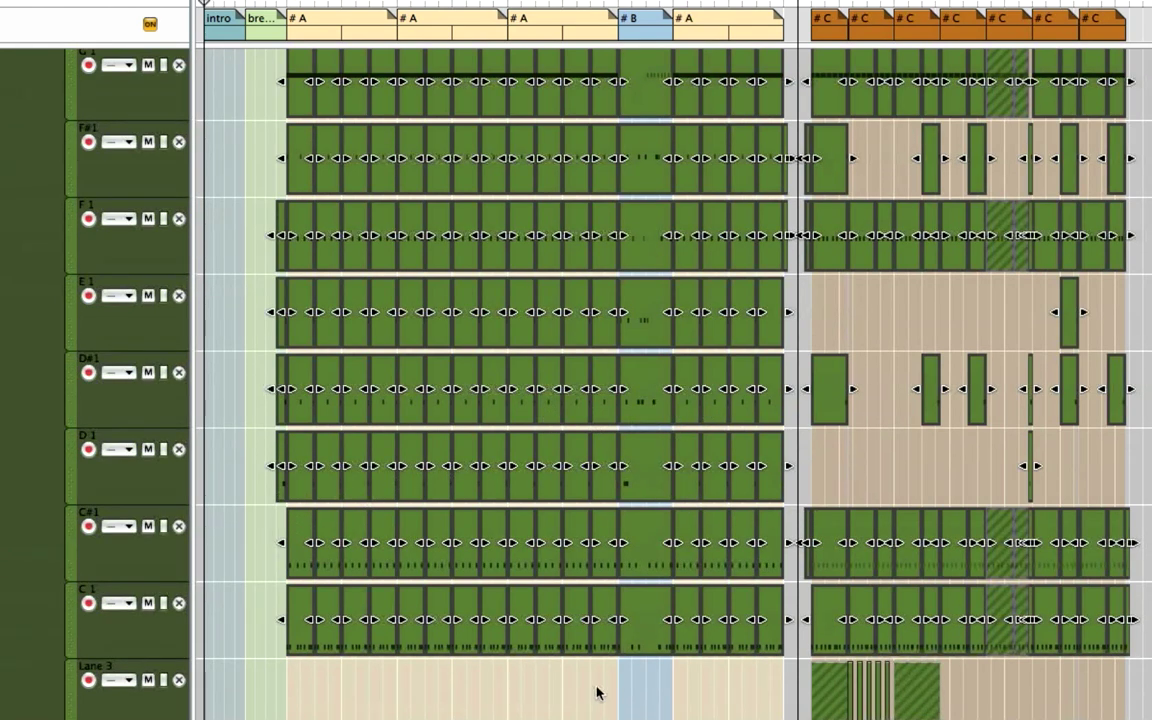
pyautogui.scroll(-8, 597, 692)
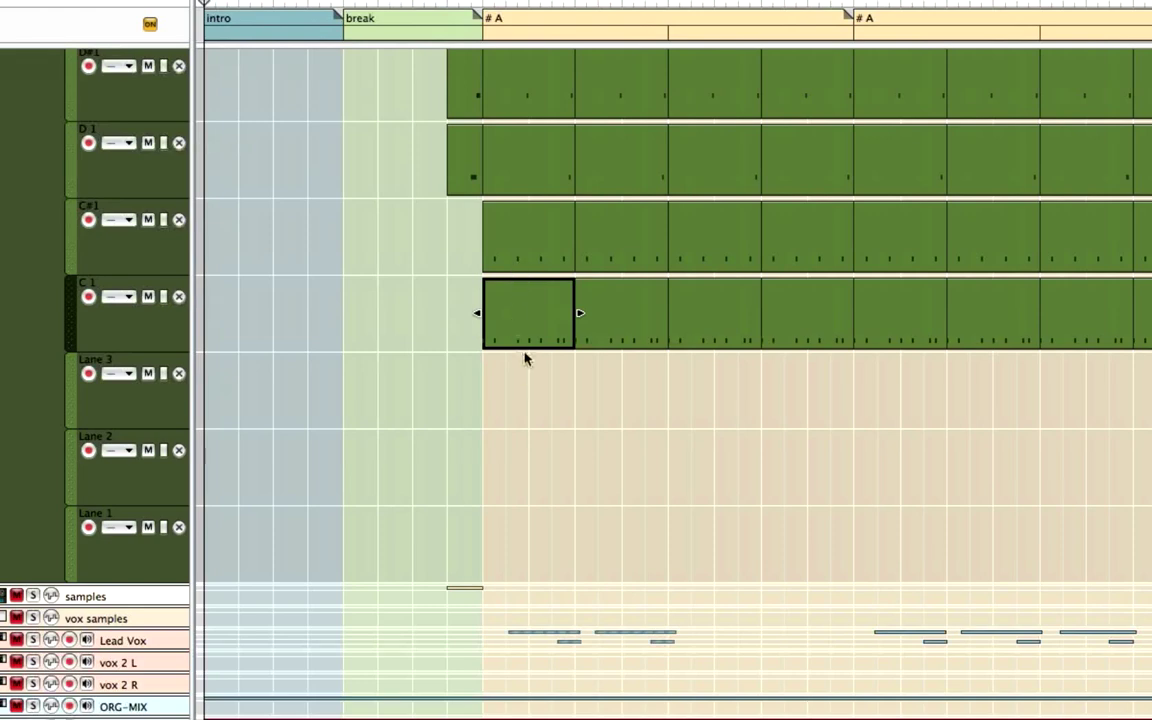
pyautogui.doubleClick(535, 325)
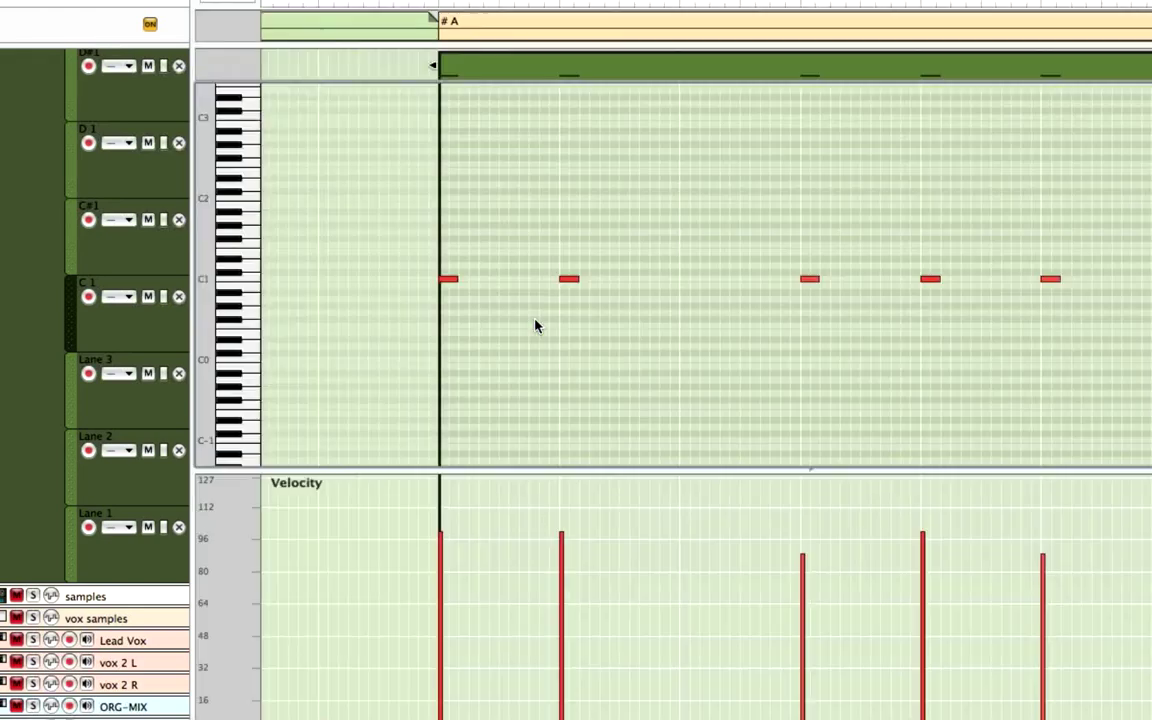
pyautogui.scroll(5, 535, 325)
pyautogui.scroll(-3, 535, 325)
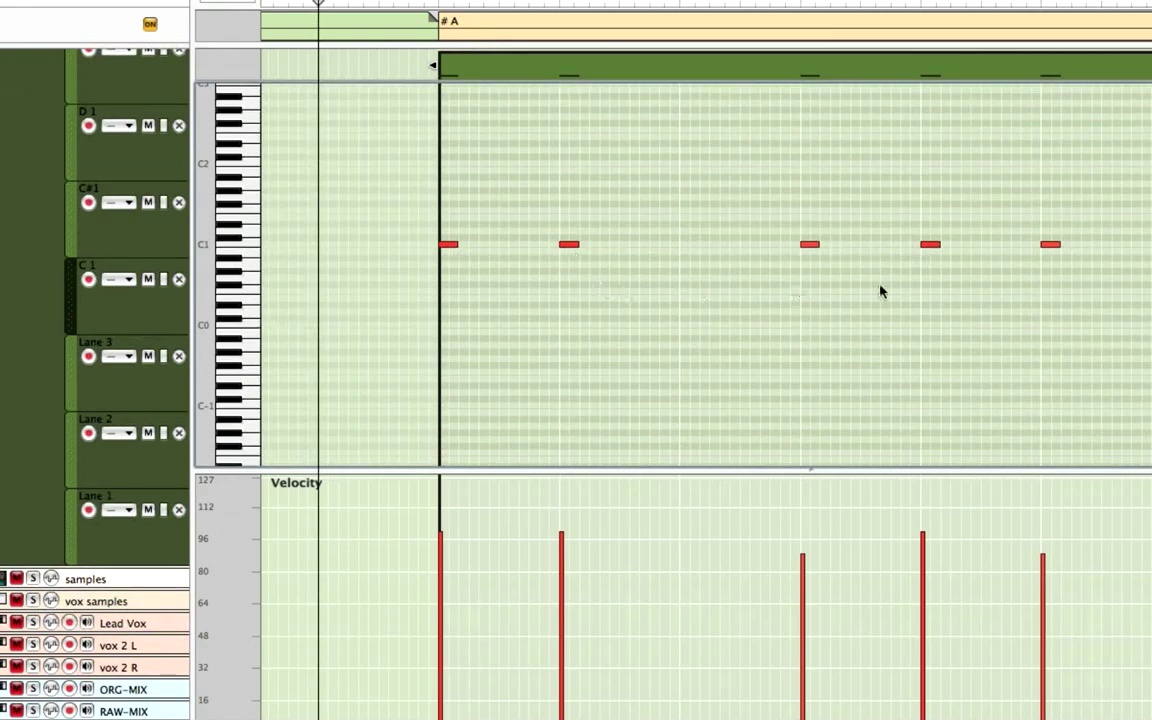
pyautogui.press('e')
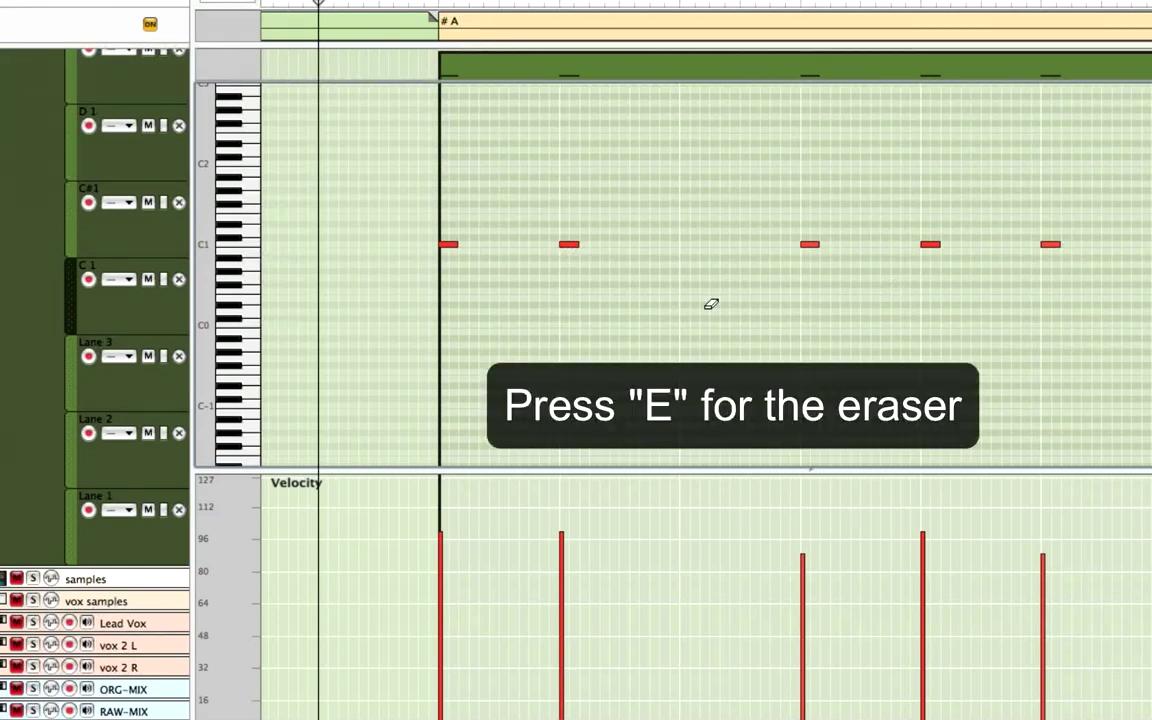
pyautogui.press('space')
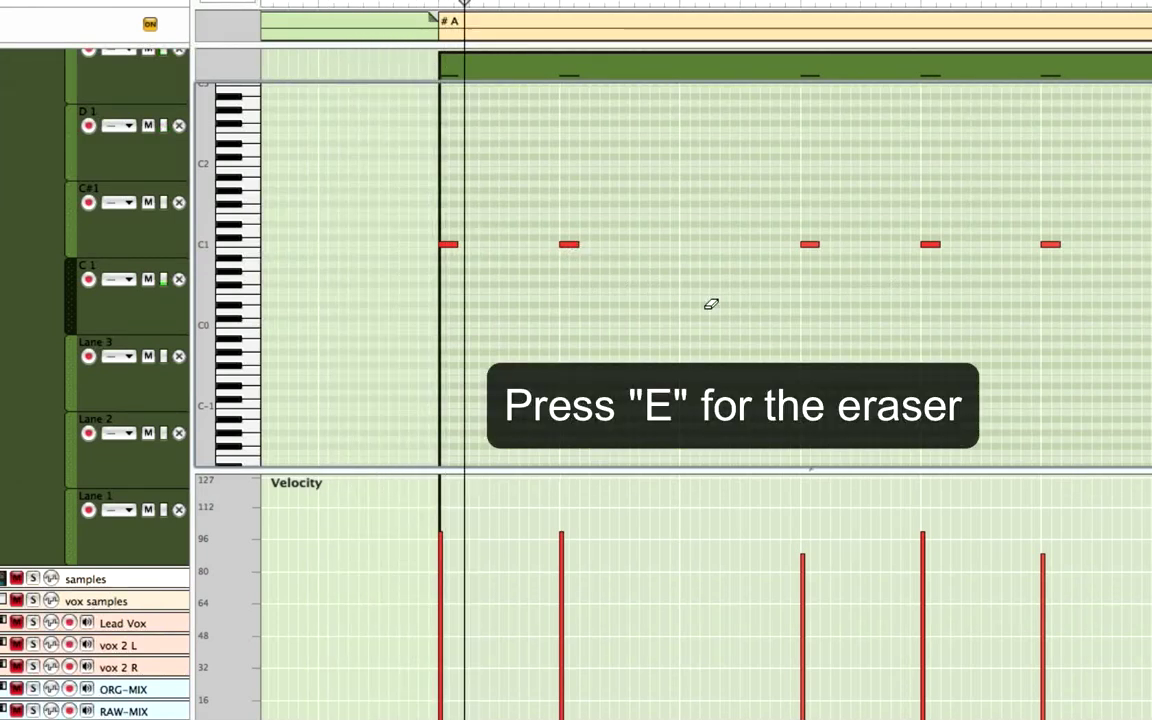
pyautogui.click(569, 243)
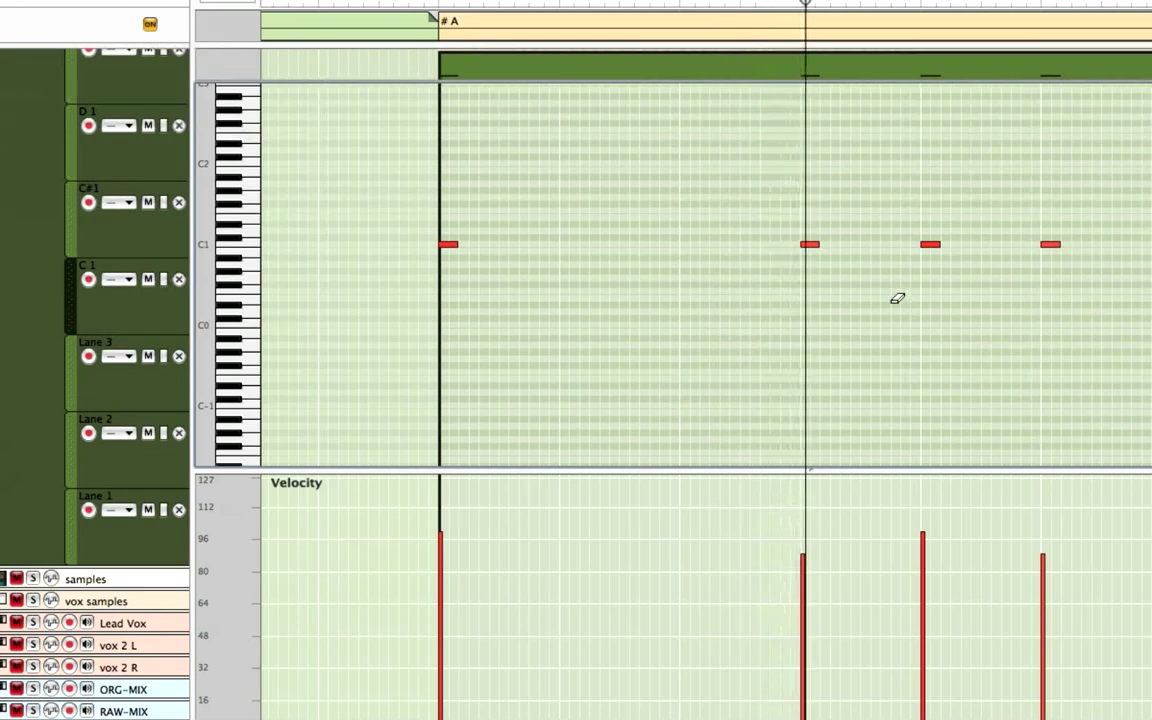
pyautogui.click(816, 244)
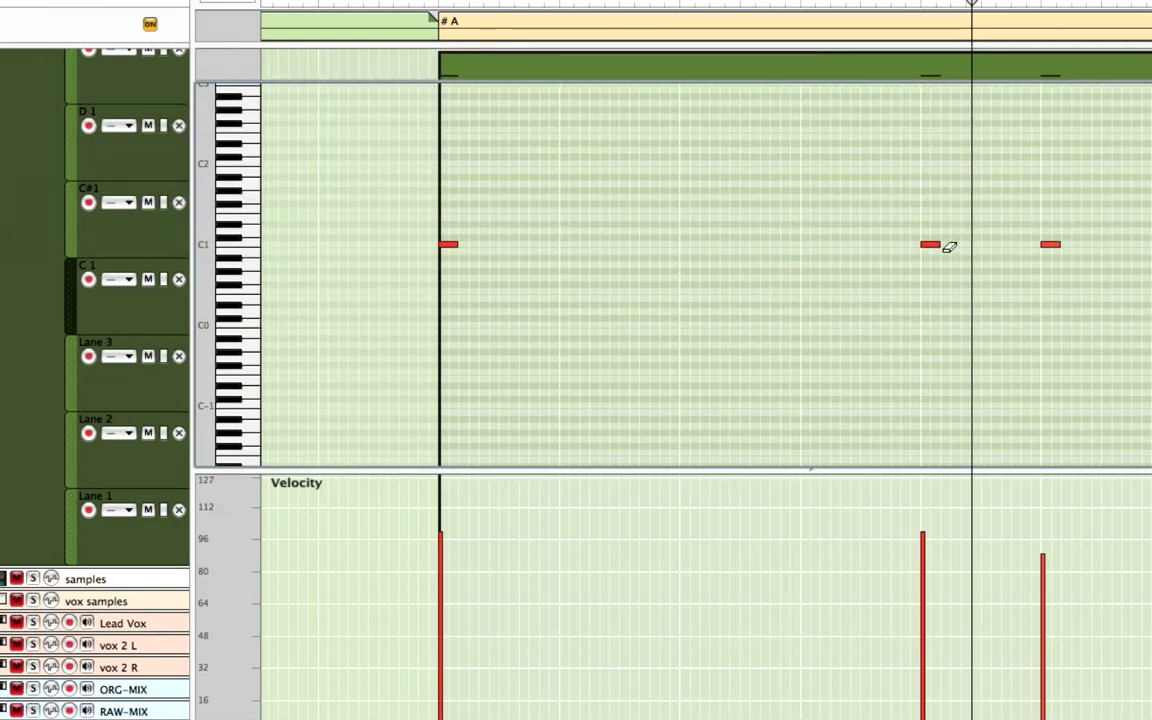
pyautogui.click(1051, 244)
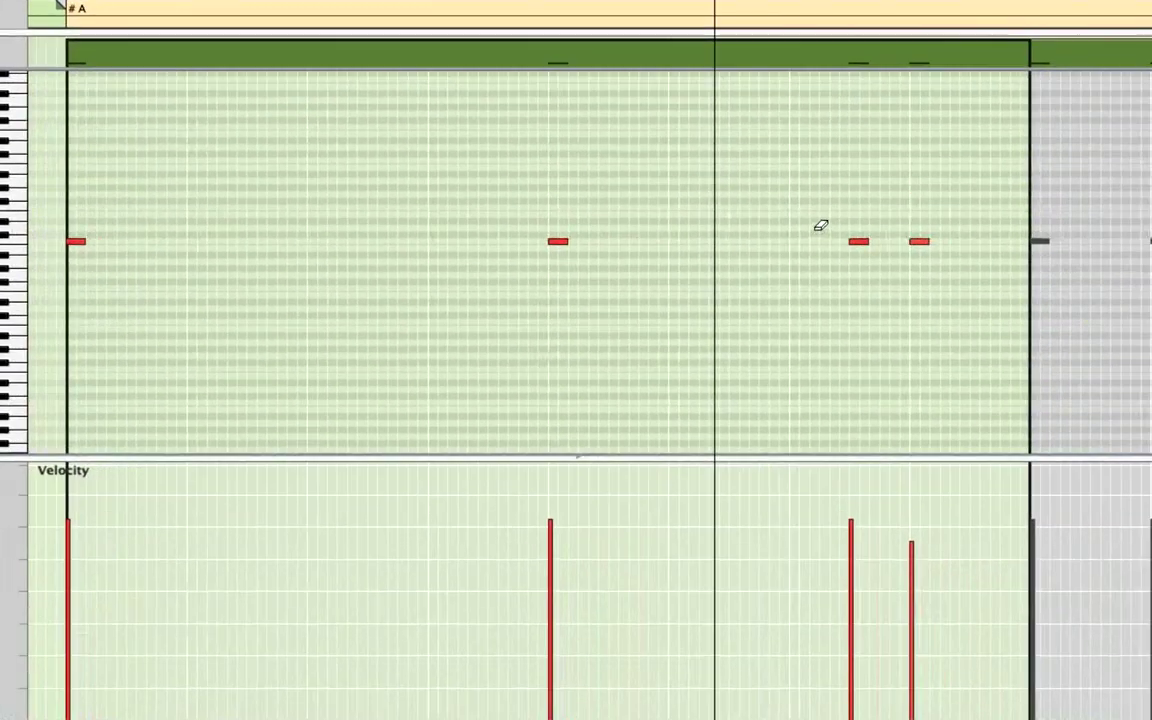
pyautogui.click(932, 241)
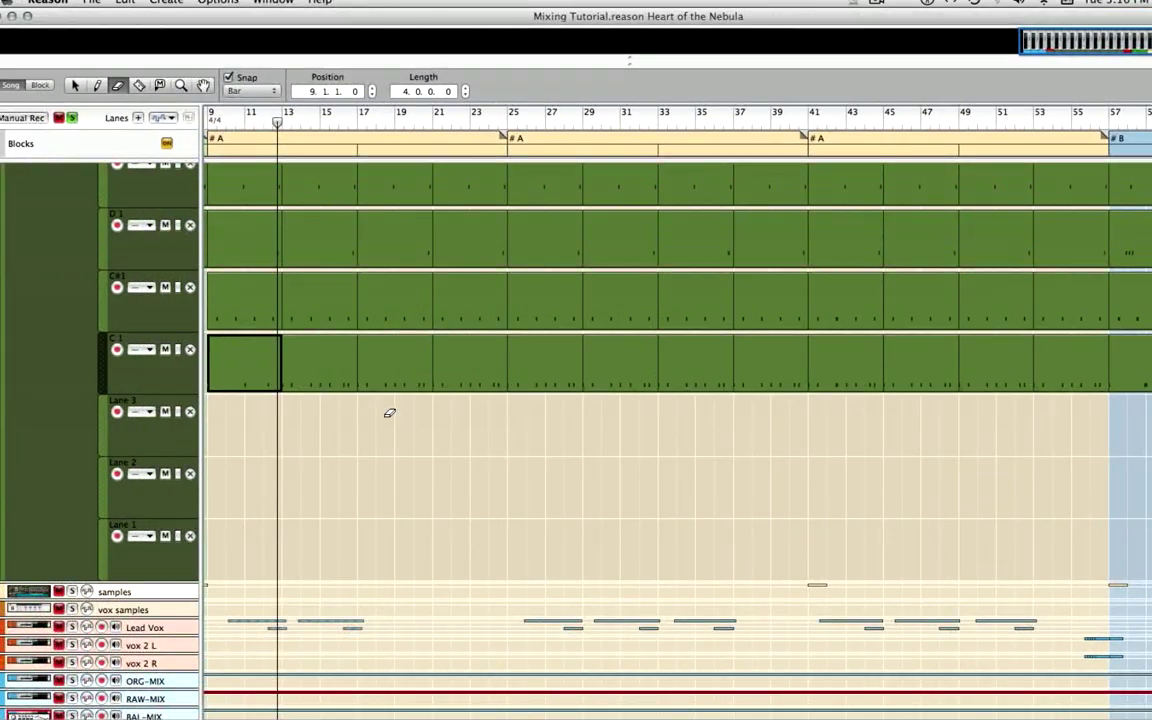
# Copy the thinned-out C 1 clip at bar 9 down to Lane 3 at the same position
pyautogui.press('q')
pyautogui.hscroll(-2, 386, 419)
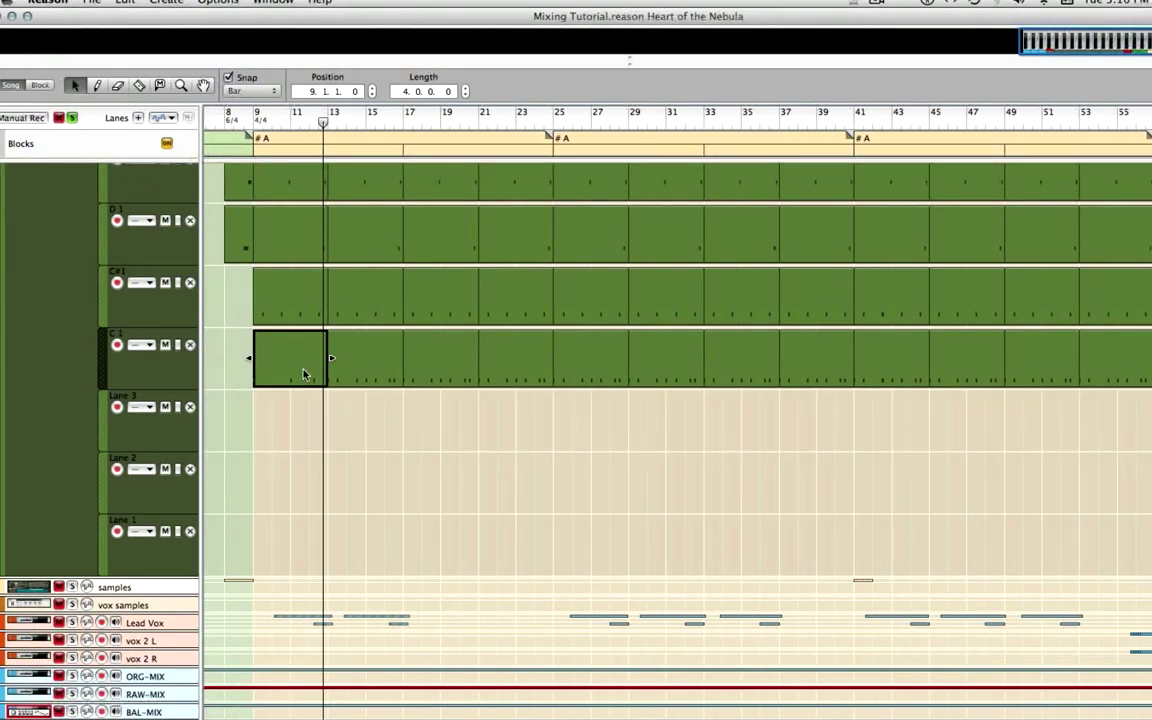
pyautogui.moveTo(305, 374); pyautogui.dragTo(300, 406)
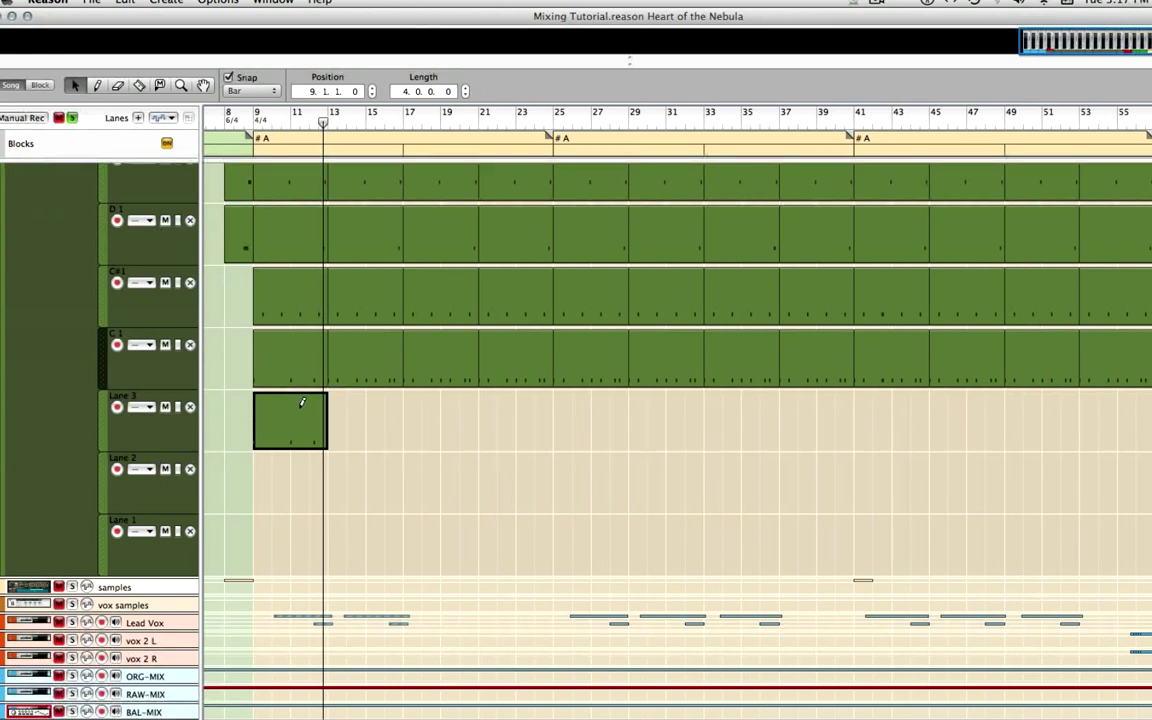
# Repeat the Lane 3 clip back to back from bar 13 until the copies reach bar 61
pyautogui.press('super+d')
pyautogui.press('super+d')
pyautogui.press('super+d')
pyautogui.press('super+d')
pyautogui.press('super+d')
pyautogui.press('super+d')
pyautogui.press('super+d')
pyautogui.press('super+d')
pyautogui.press('super+d')
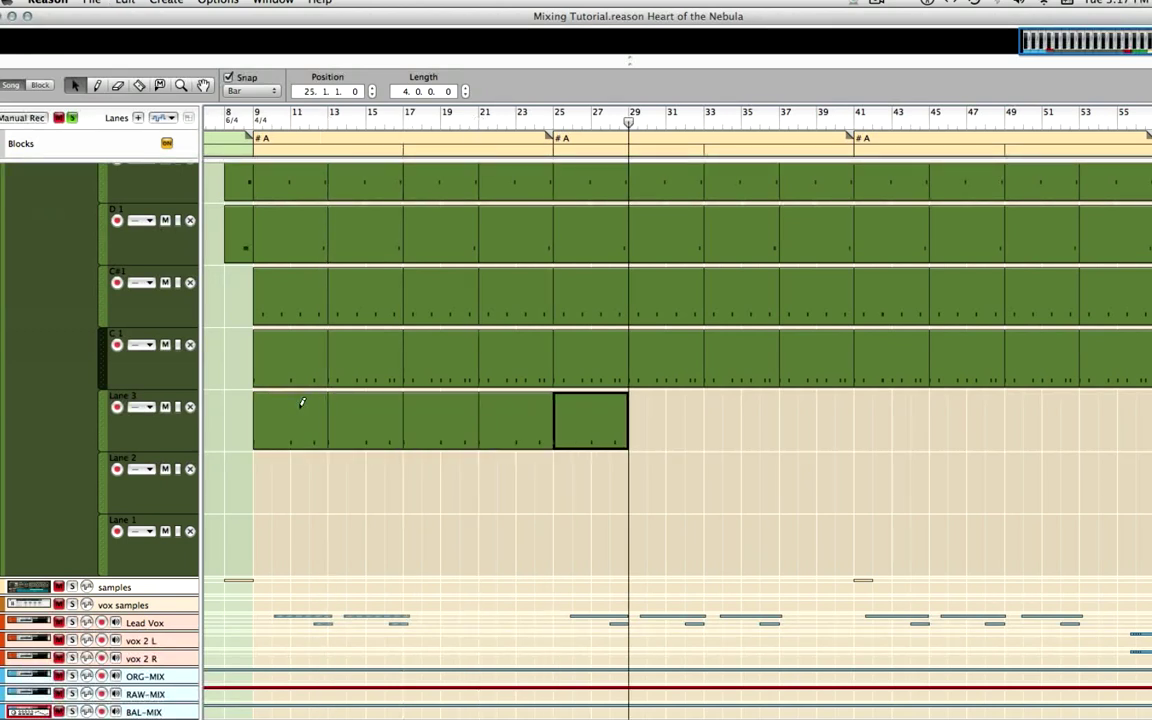
pyautogui.press('super+d')
pyautogui.press('super+d')
pyautogui.press('super+d')
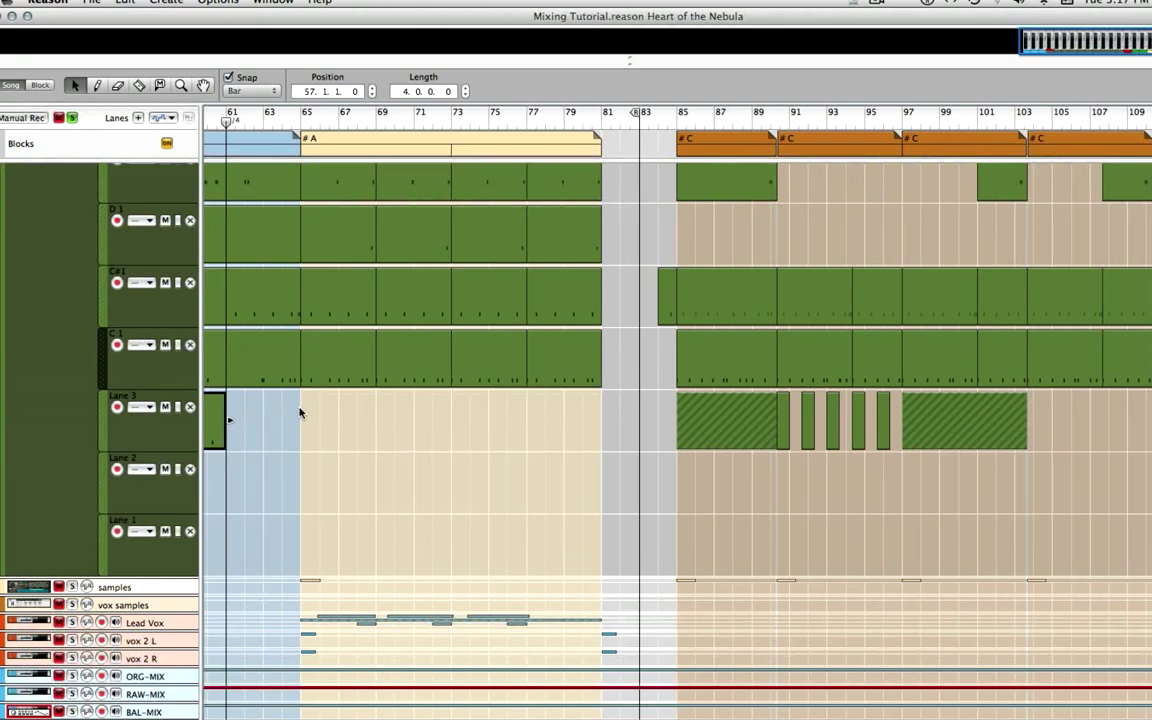
# Move the last Lane 3 clip to bar 65 and repeat it three times to fill the # A section up to bar 81
pyautogui.hscroll(-6, 299, 413)
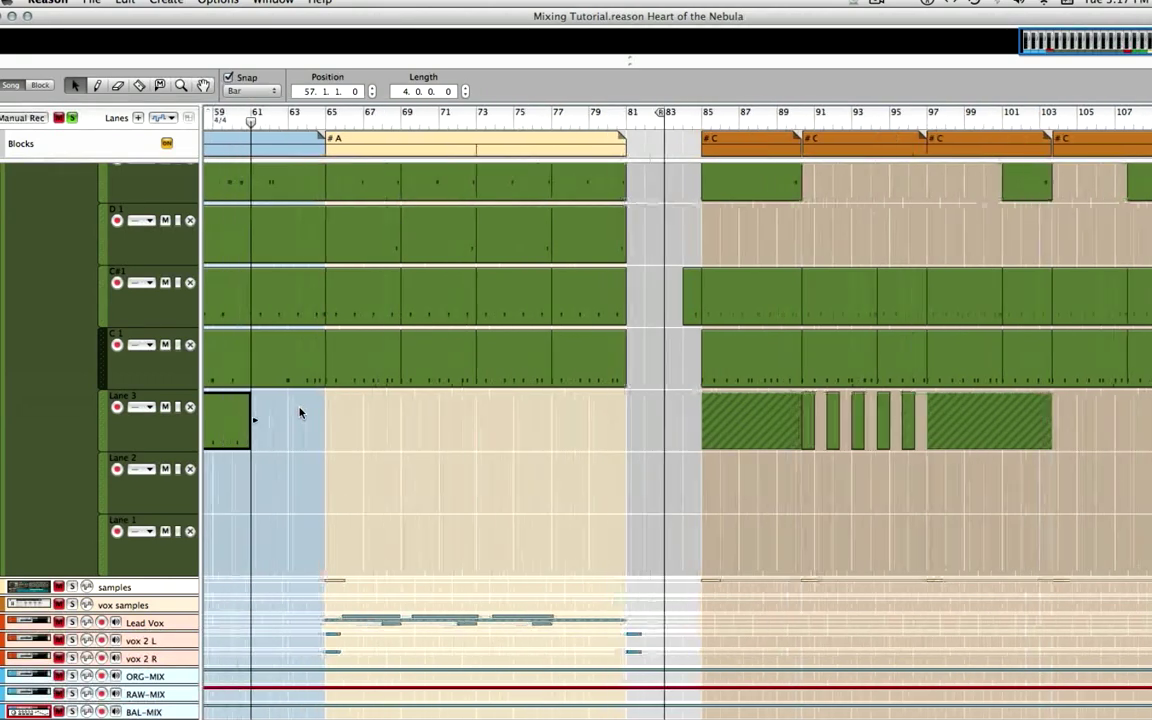
pyautogui.scroll(-6, 299, 413)
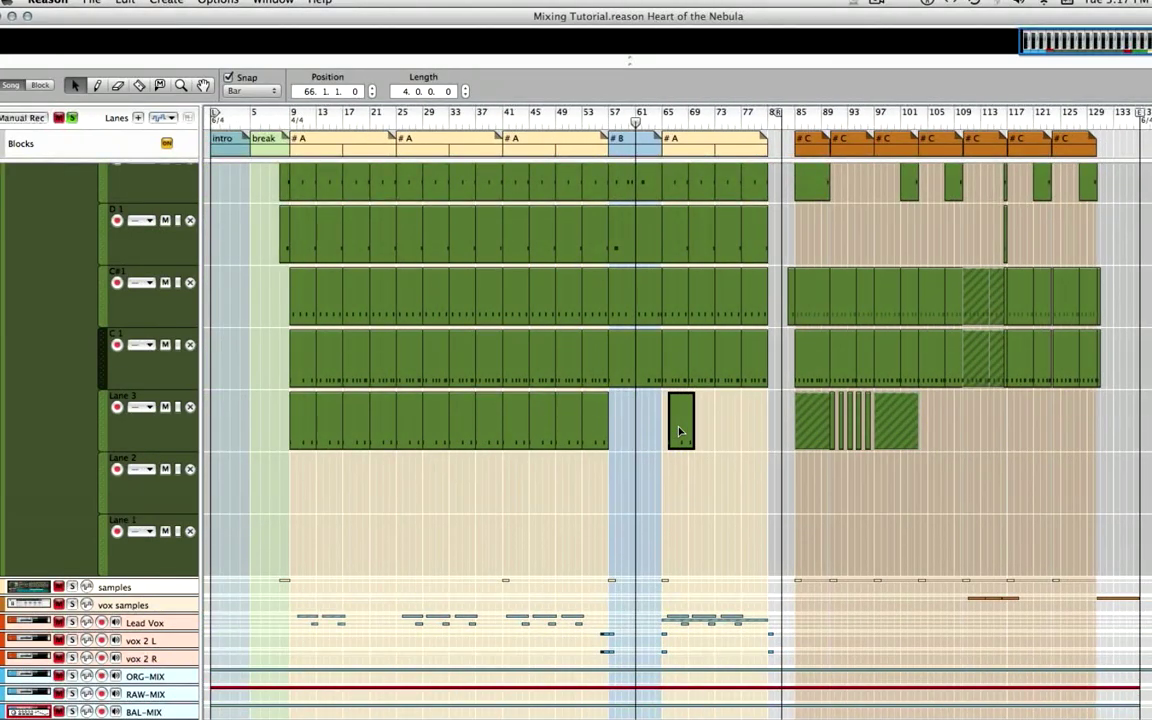
pyautogui.press('super+c')
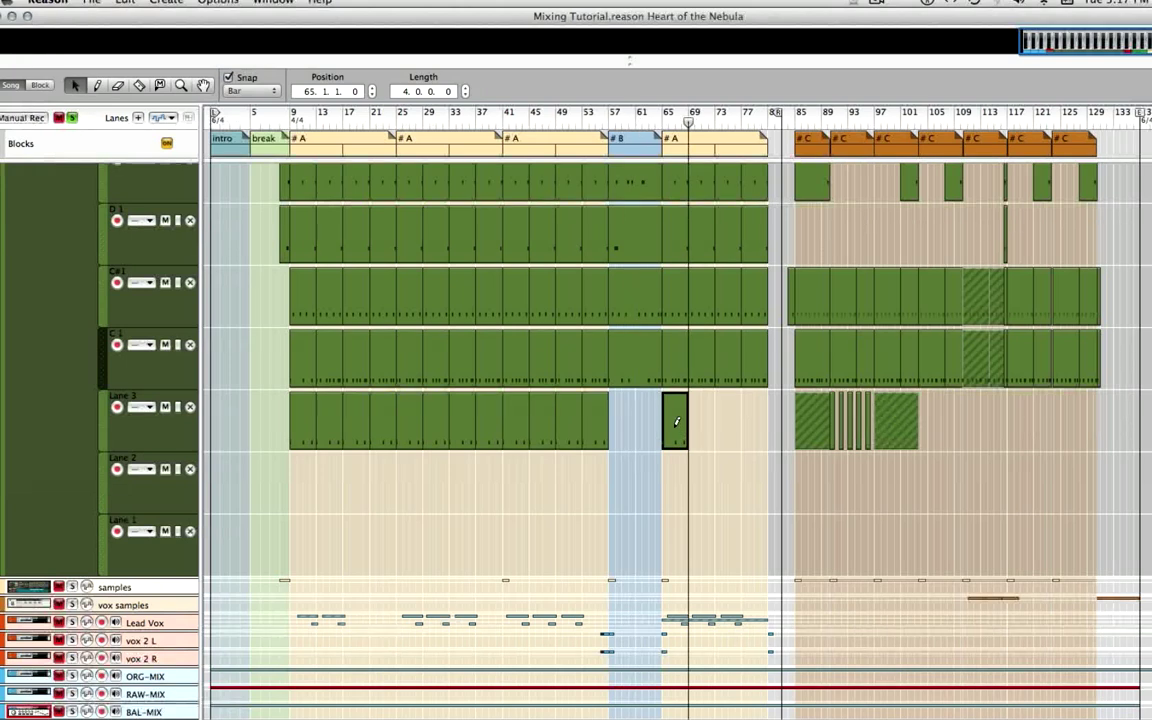
pyautogui.press('super+v')
pyautogui.press('super+v')
pyautogui.press('super+v')
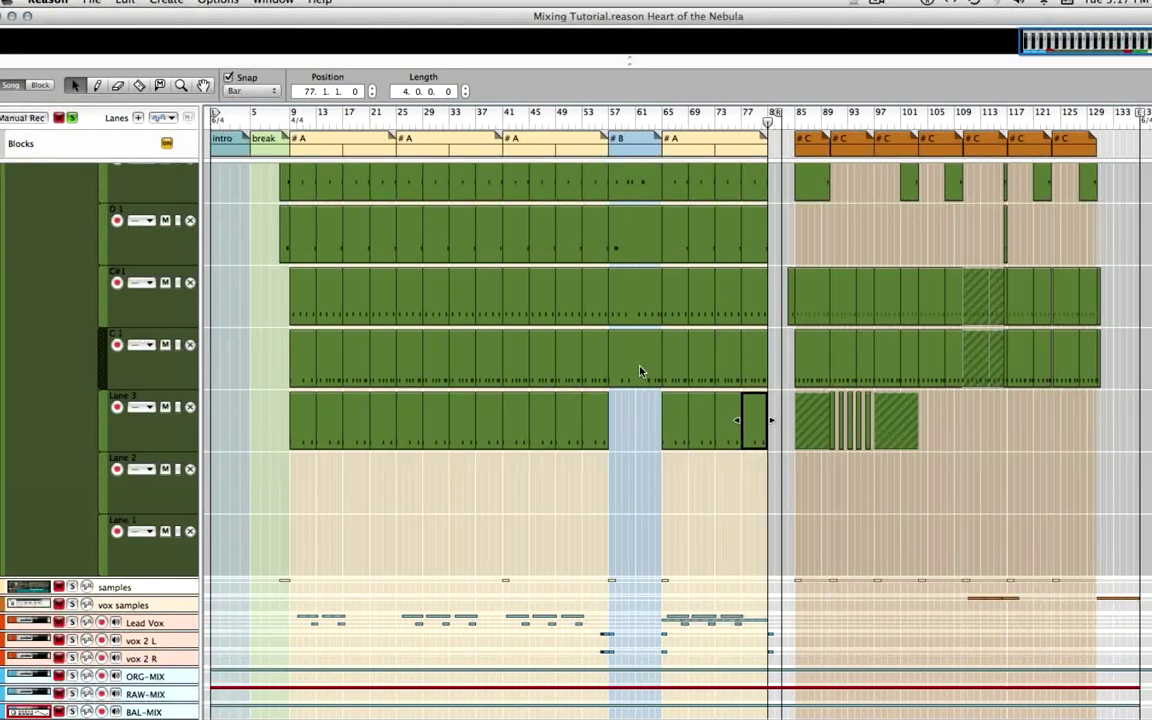
# Copy the C 1 clip in the # B section at bar 57 down to Lane 3 and mute the C 1 lane
pyautogui.moveTo(641, 372); pyautogui.dragTo(643, 411)
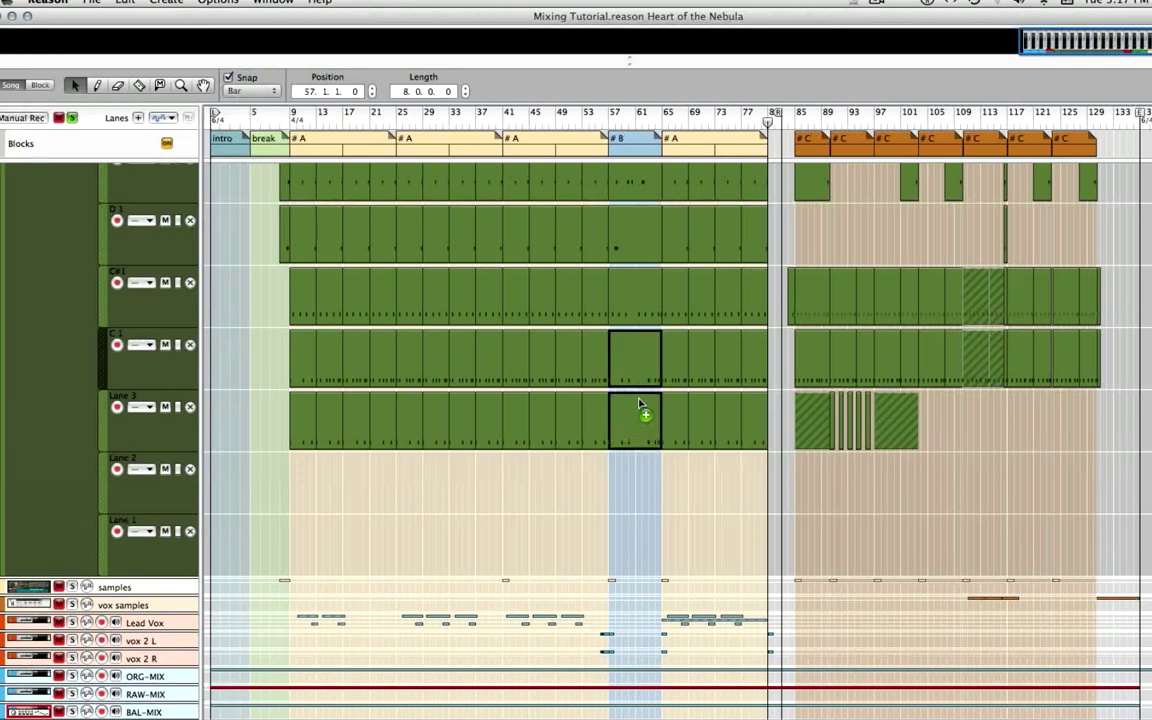
pyautogui.click(166, 345)
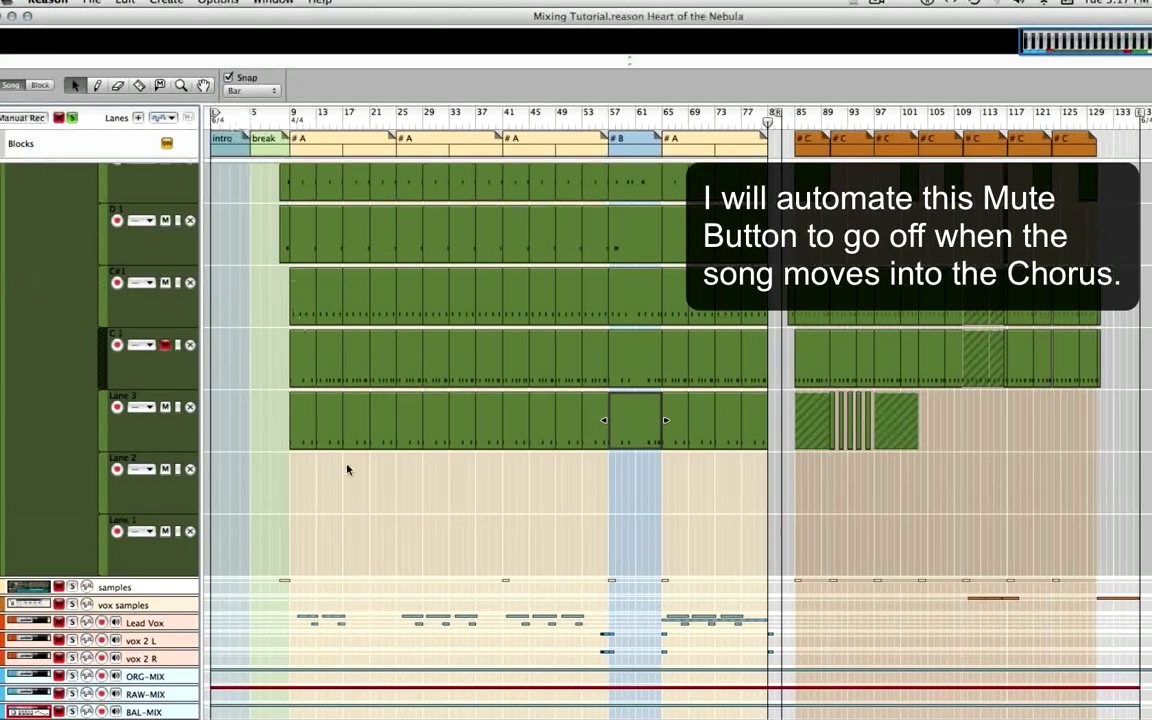
# Erase the notes in the F#1 lane's clip at bar 9 while auditioning the section, and close the clip
pyautogui.click(313, 115)
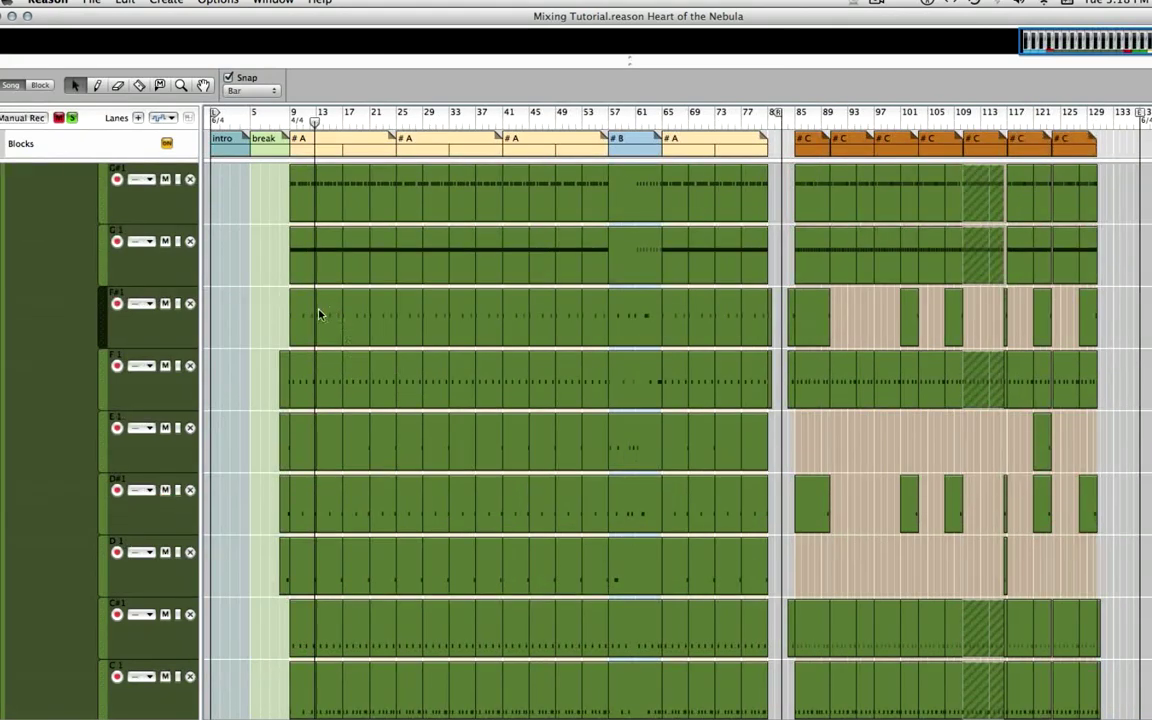
pyautogui.doubleClick(299, 316)
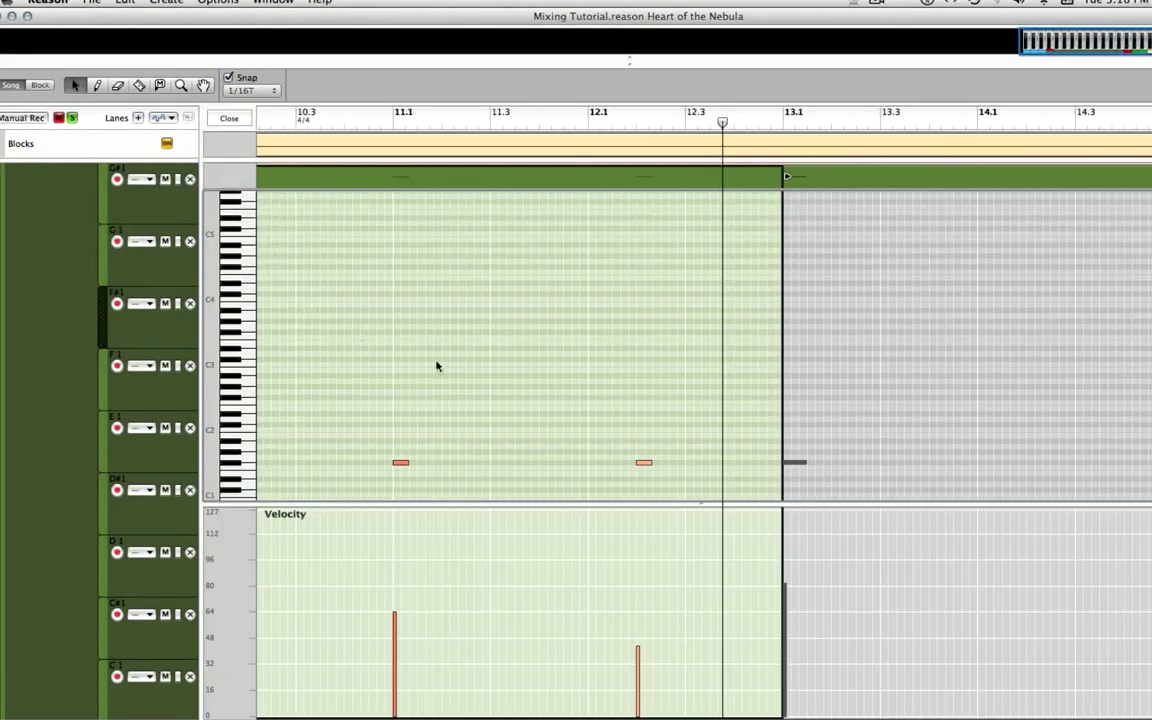
pyautogui.hscroll(-5, 484, 394)
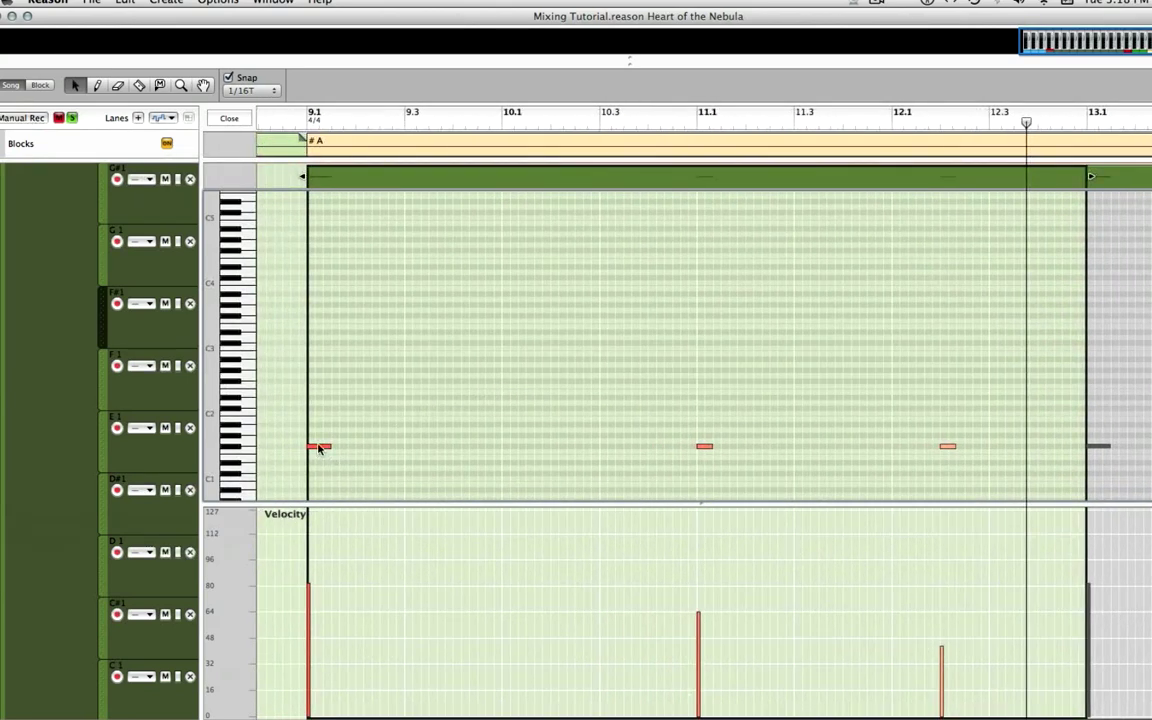
pyautogui.click(319, 447)
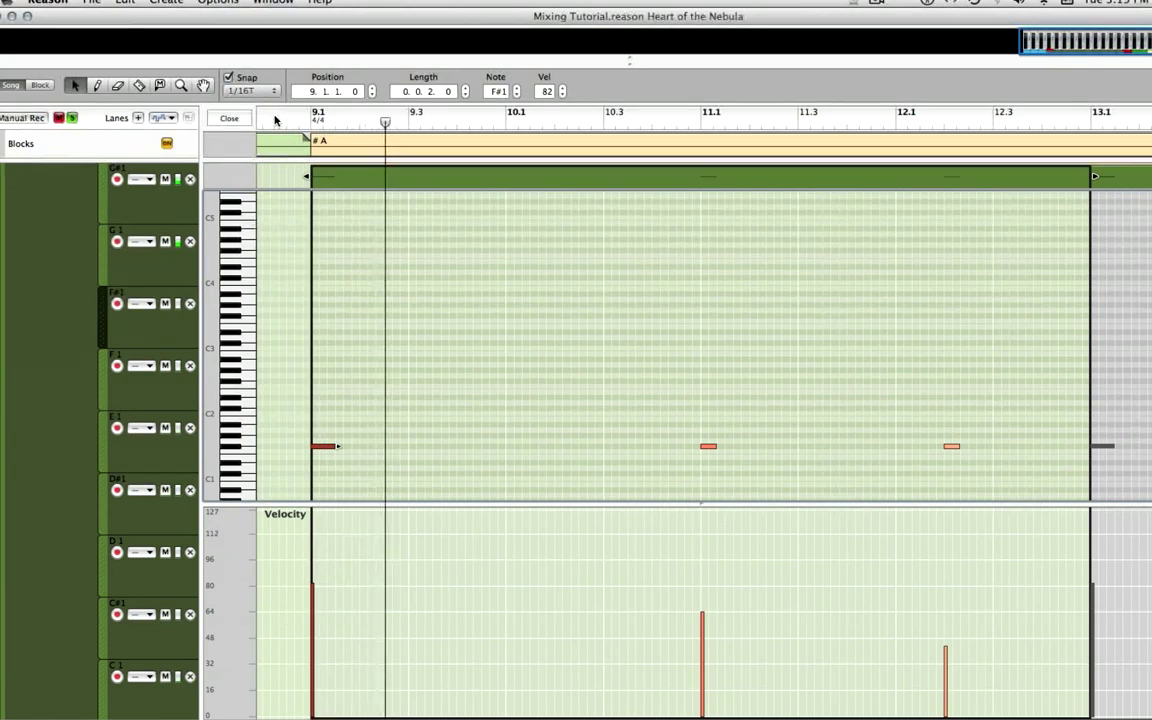
pyautogui.press('e')
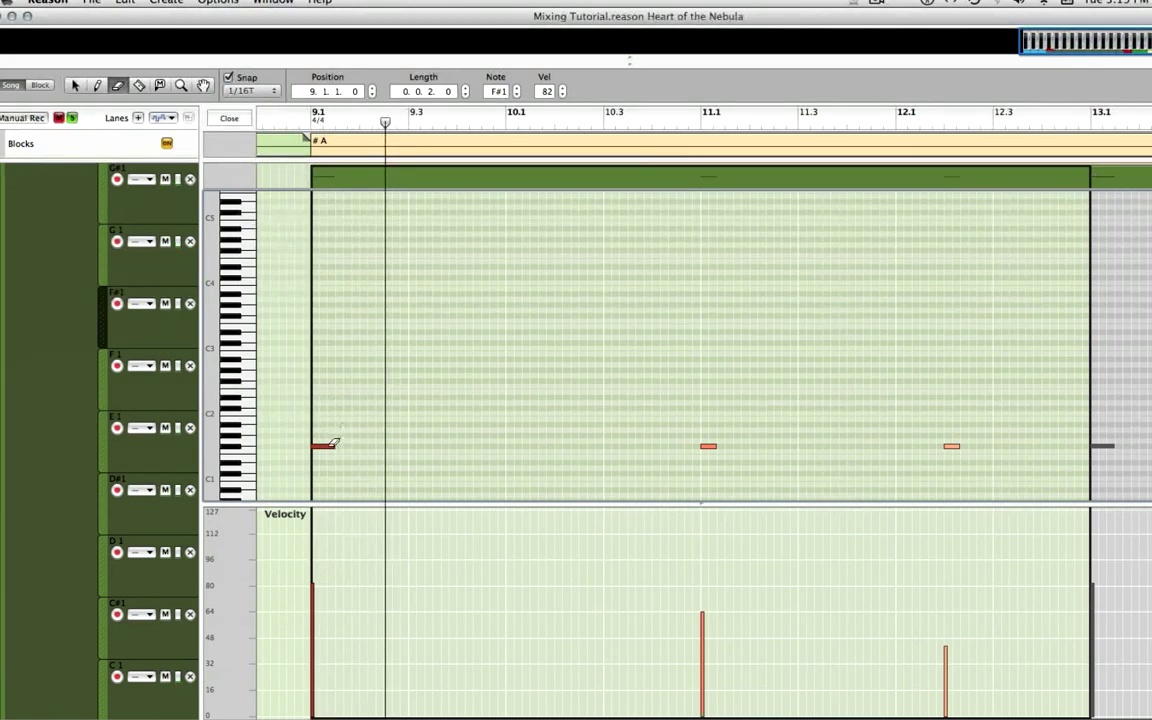
pyautogui.click(331, 445)
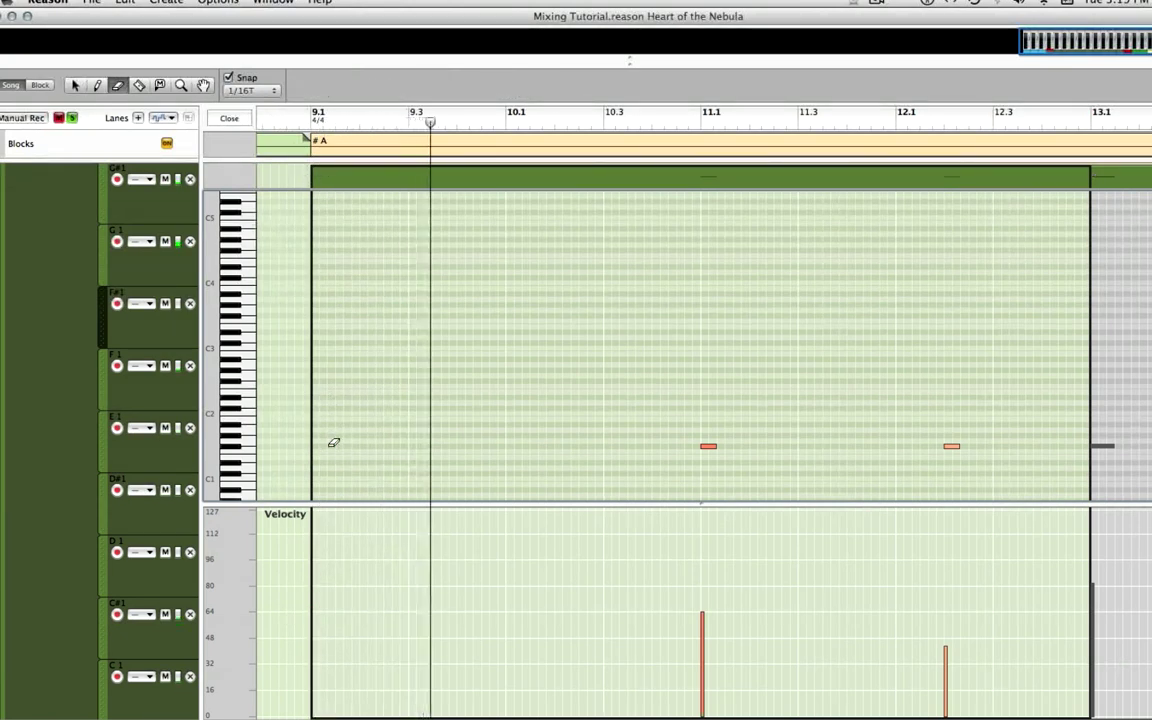
pyautogui.click(709, 445)
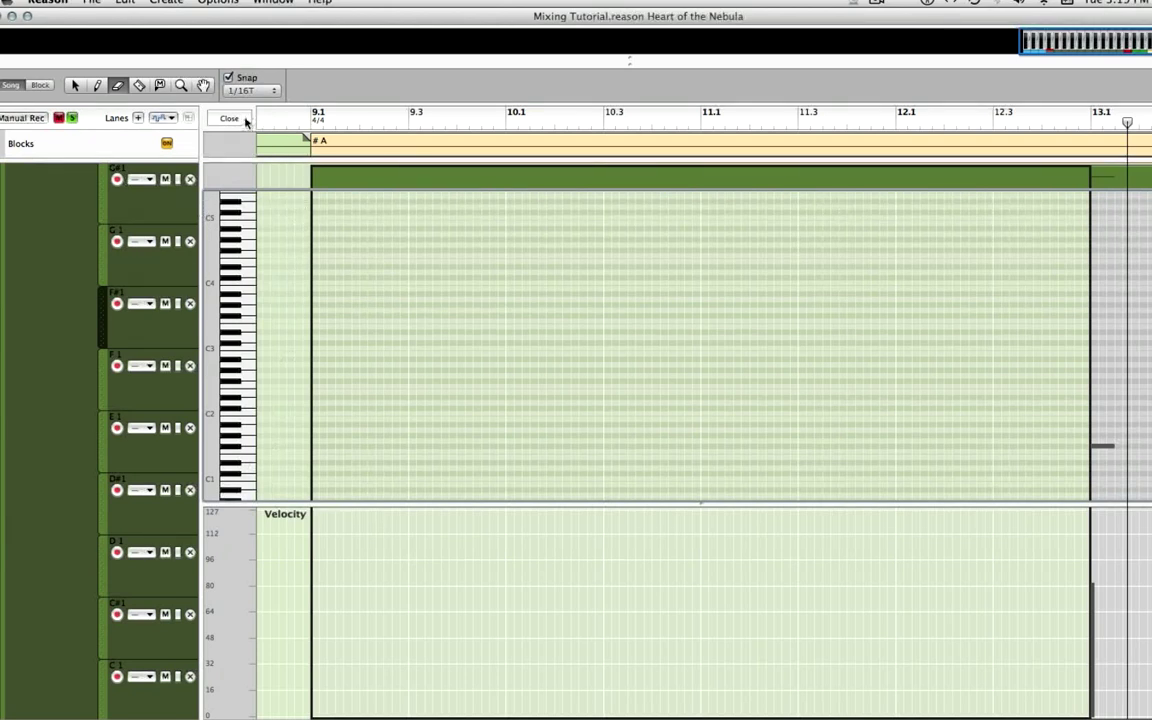
pyautogui.click(243, 119)
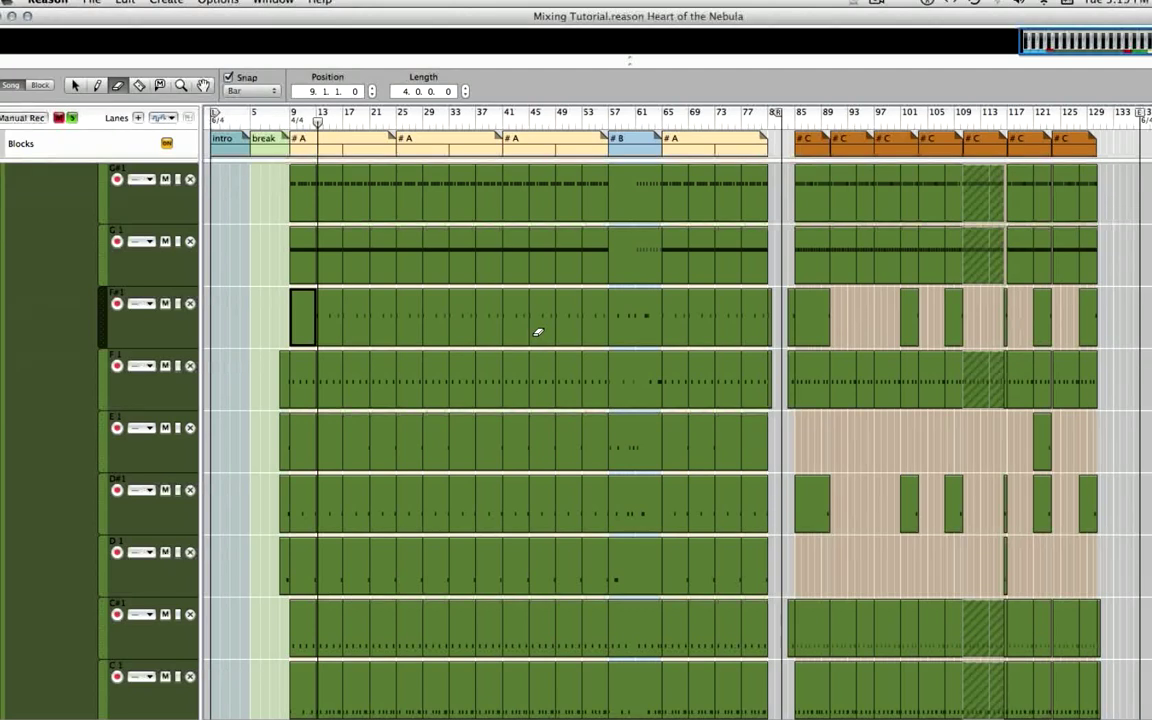
# Delete all F#1 clips in the first three # A sections, from bar 9 up to bar 57
pyautogui.press('q')
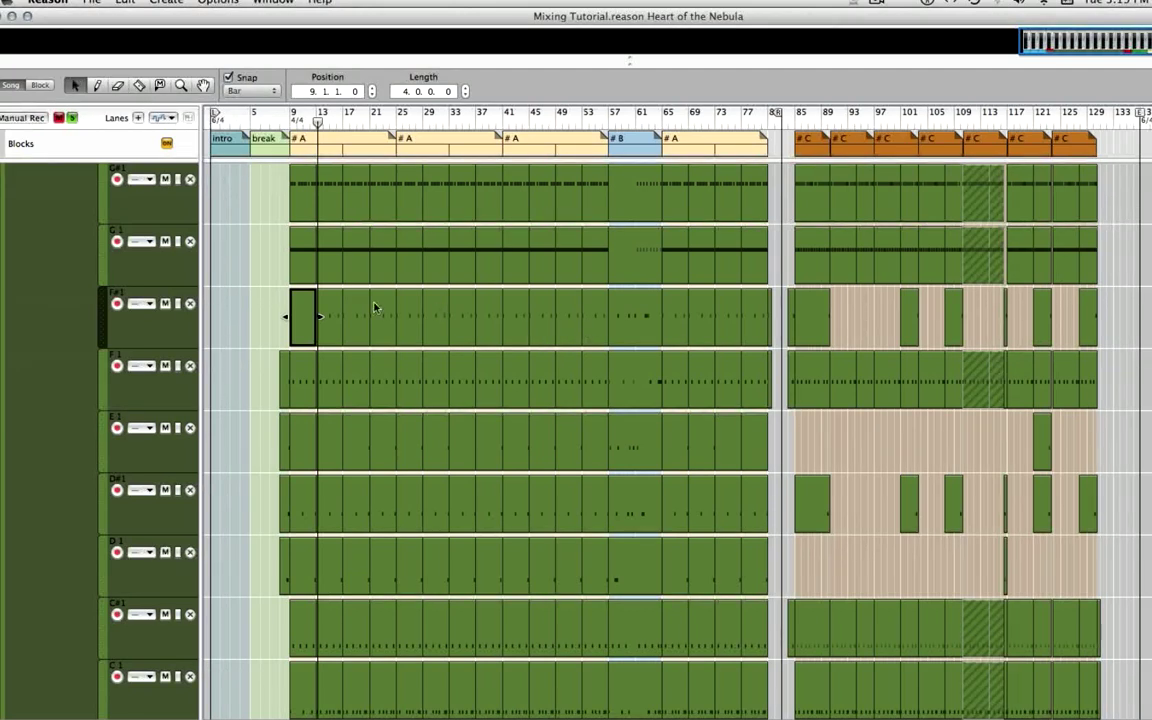
pyautogui.moveTo(268, 310); pyautogui.dragTo(378, 325)
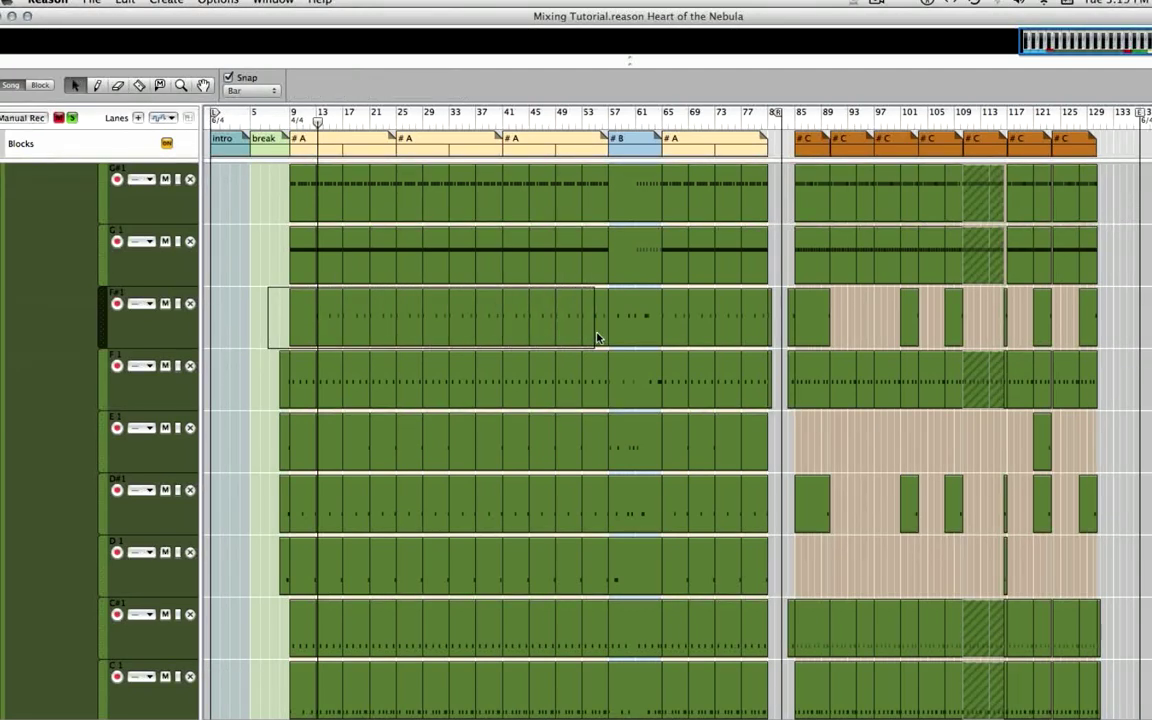
pyautogui.moveTo(597, 338); pyautogui.dragTo(600, 339)
pyautogui.press('Delete')
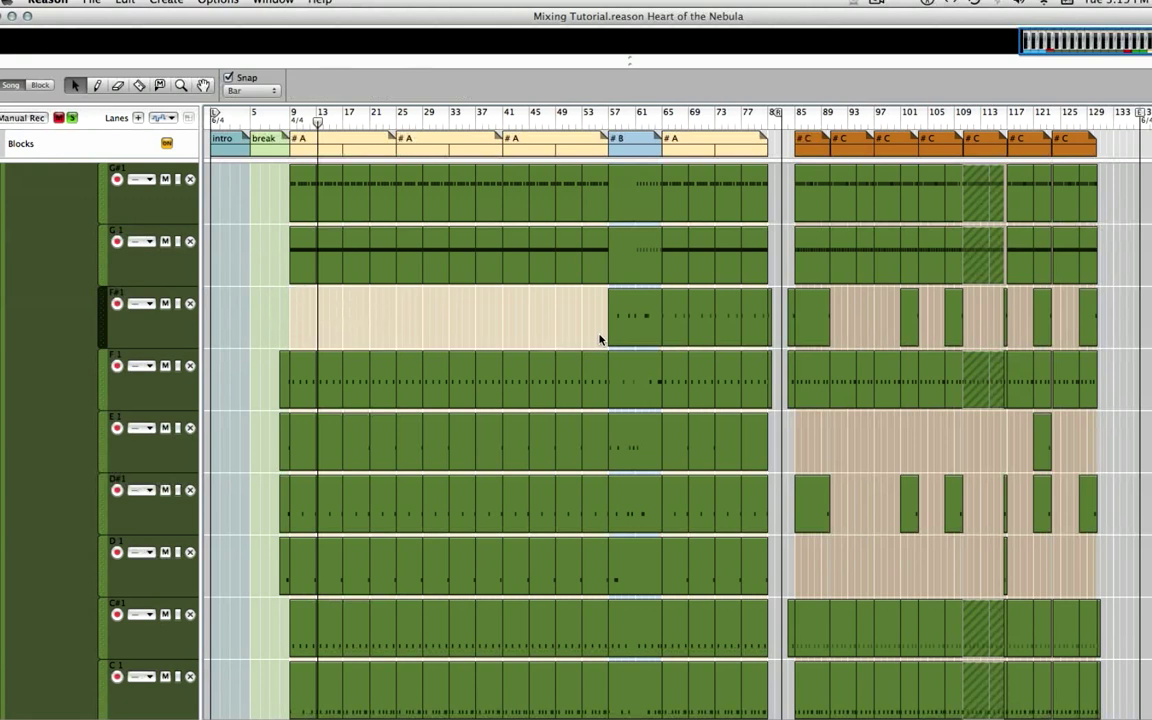
# Delete the four F#1 clips in the # A section from bar 65 to bar 81
pyautogui.click(753, 318)
pyautogui.press('Delete')
pyautogui.click(733, 318)
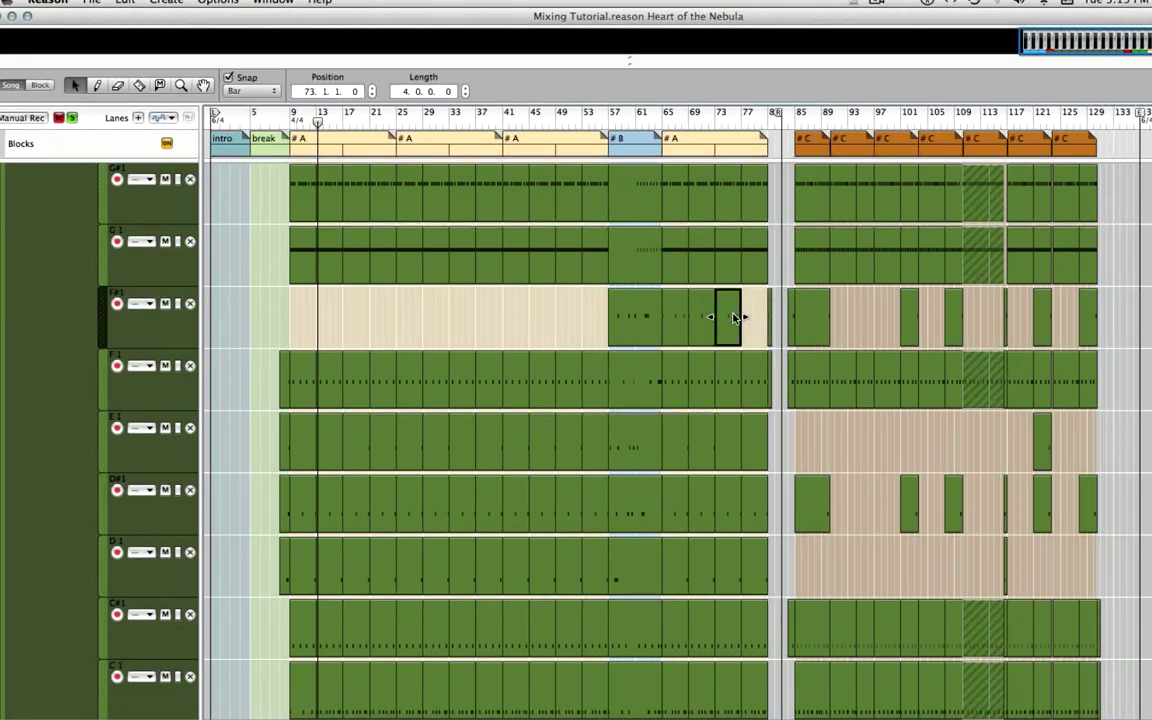
pyautogui.press('Delete')
pyautogui.click(707, 318)
pyautogui.press('Delete')
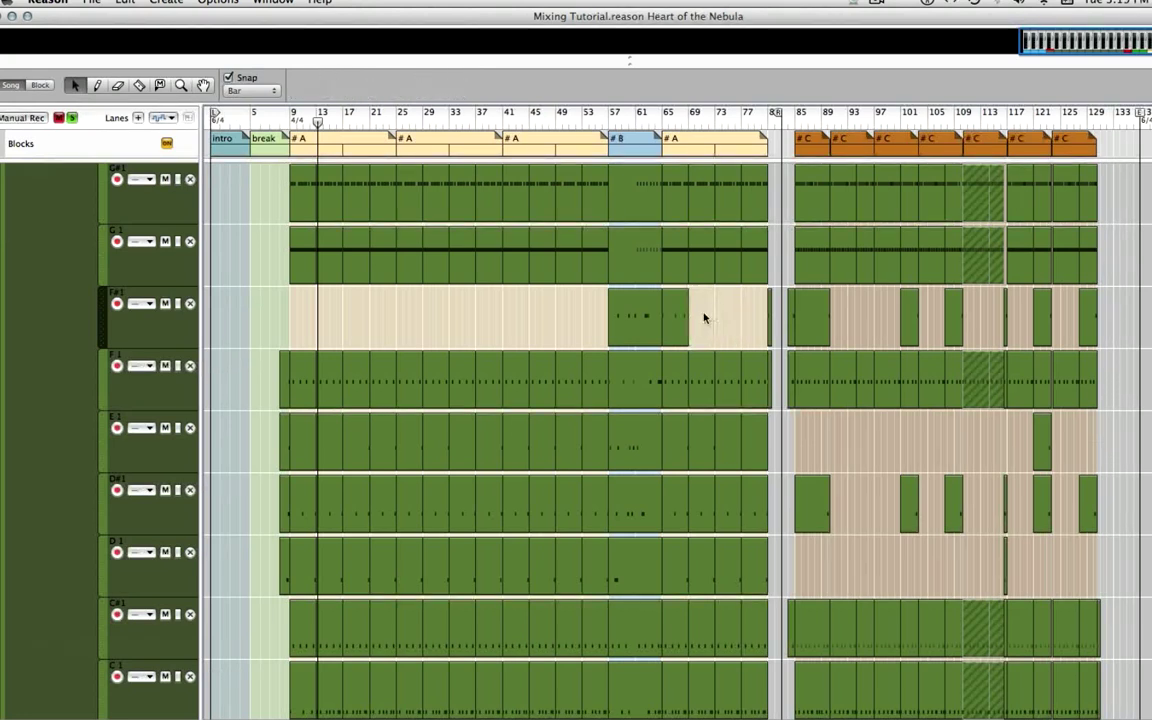
pyautogui.click(680, 318)
pyautogui.press('Delete')
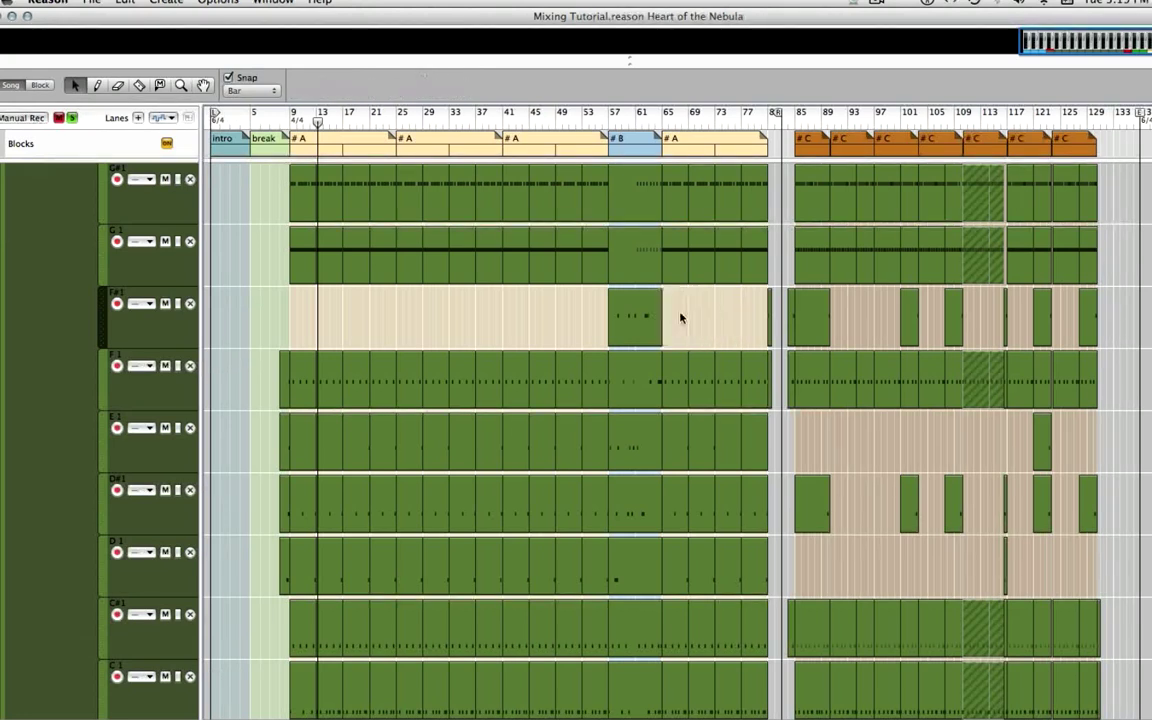
# Place the playback position in the break section, unmute the HH 1 mixer channel and audition the mix
pyautogui.click(262, 118)
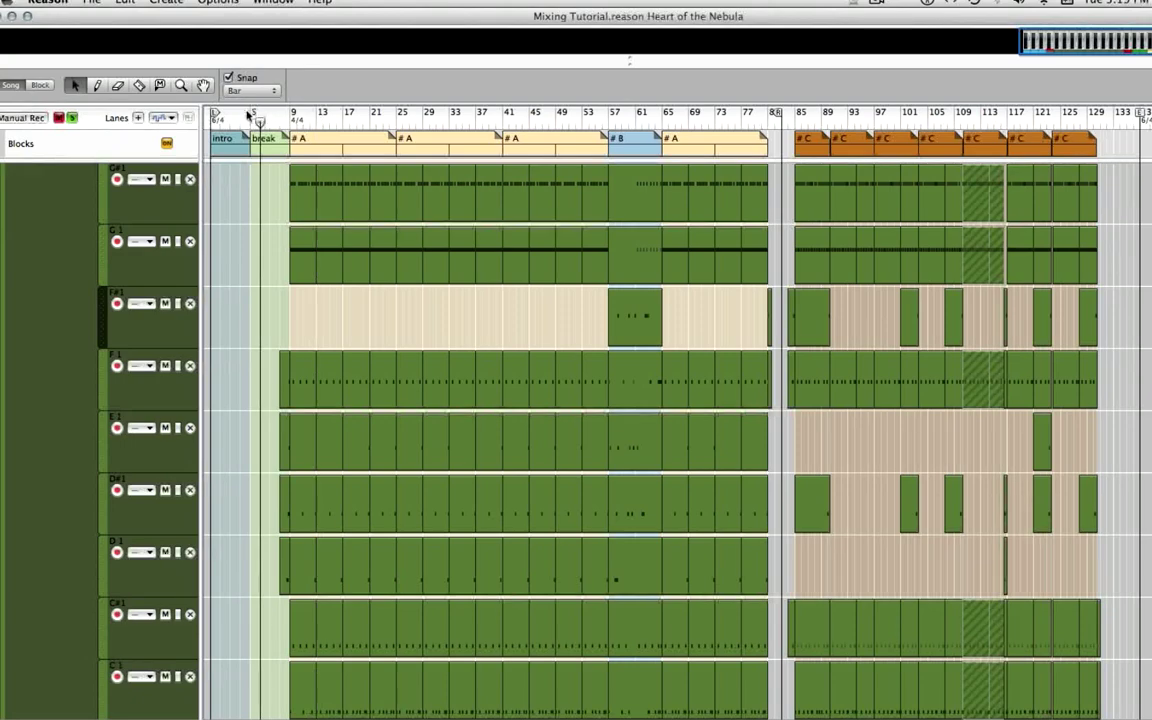
pyautogui.press('F5')
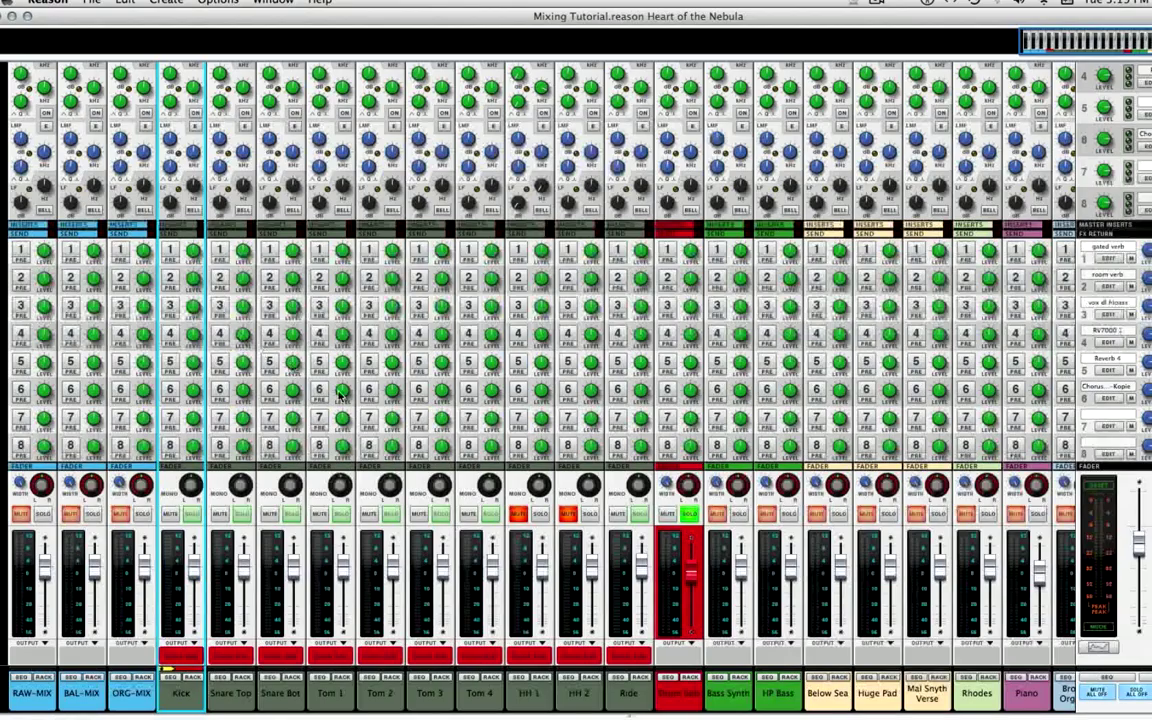
pyautogui.click(519, 517)
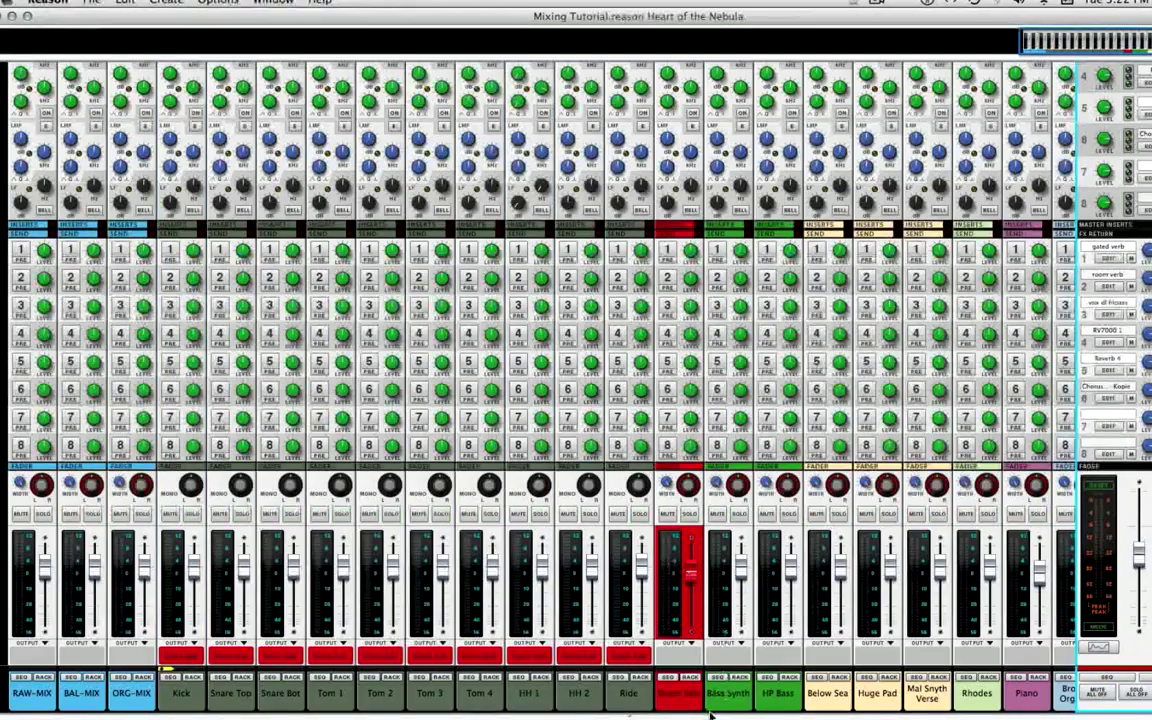
pyautogui.press('space')
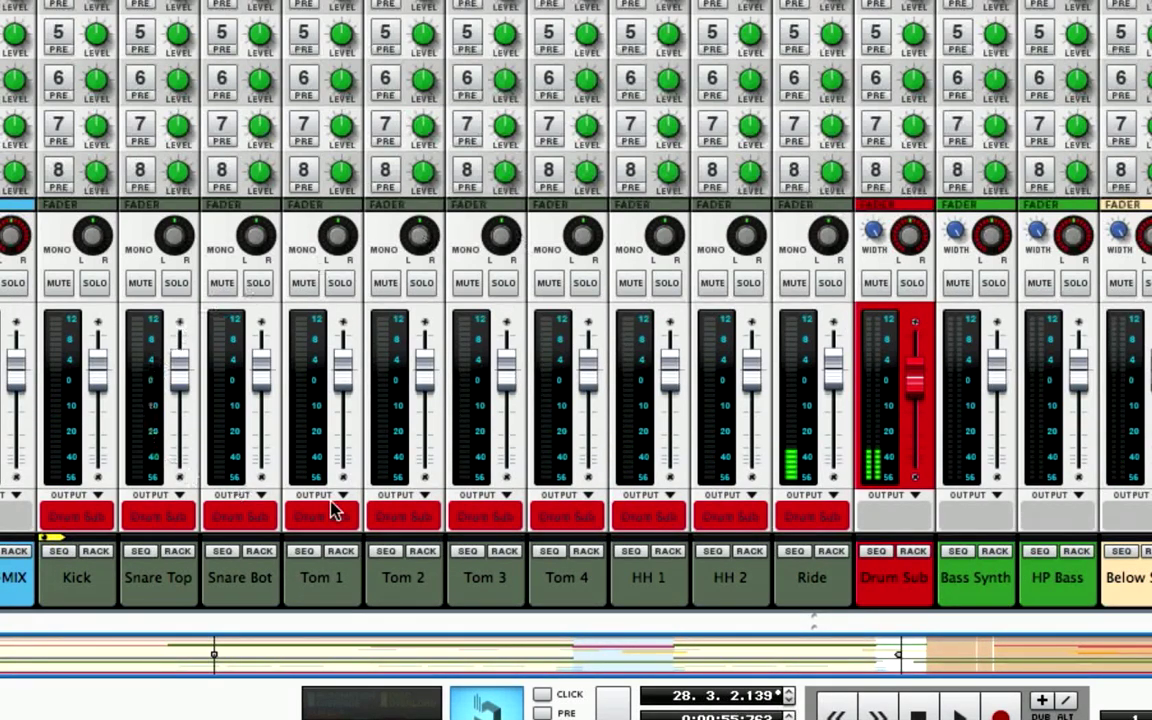
# Create a parallel channel from the Kick mixer channel and select the new channel
pyautogui.click(88, 583)
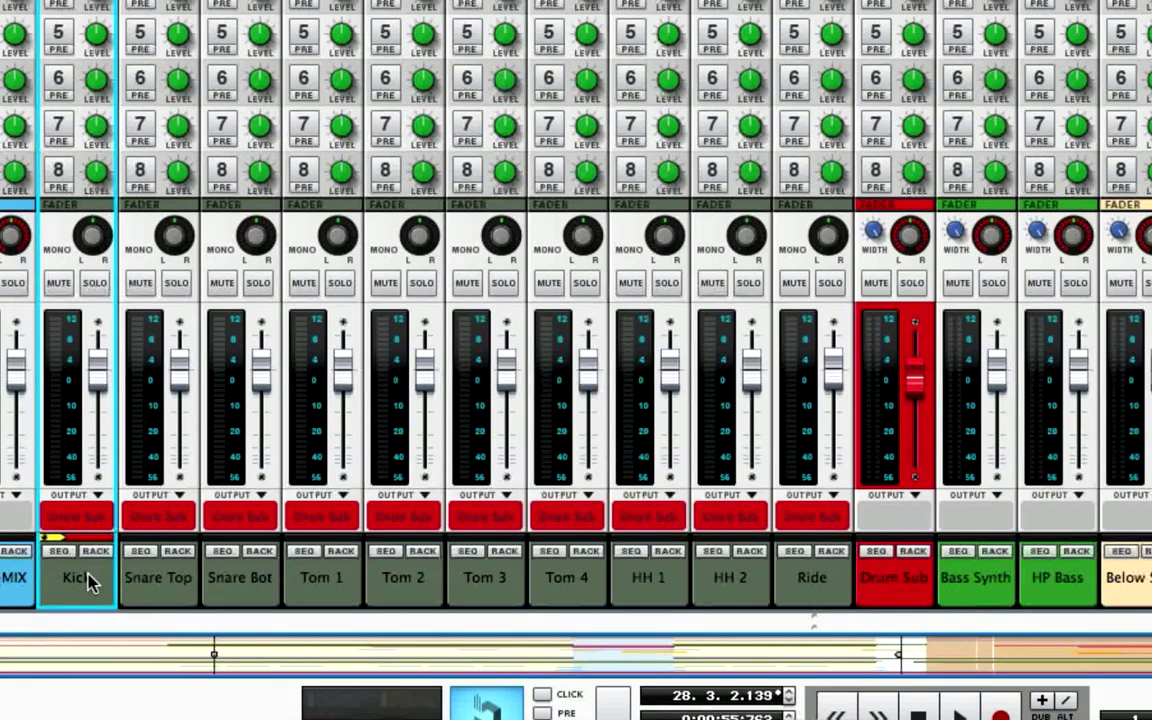
pyautogui.rightClick(88, 583)
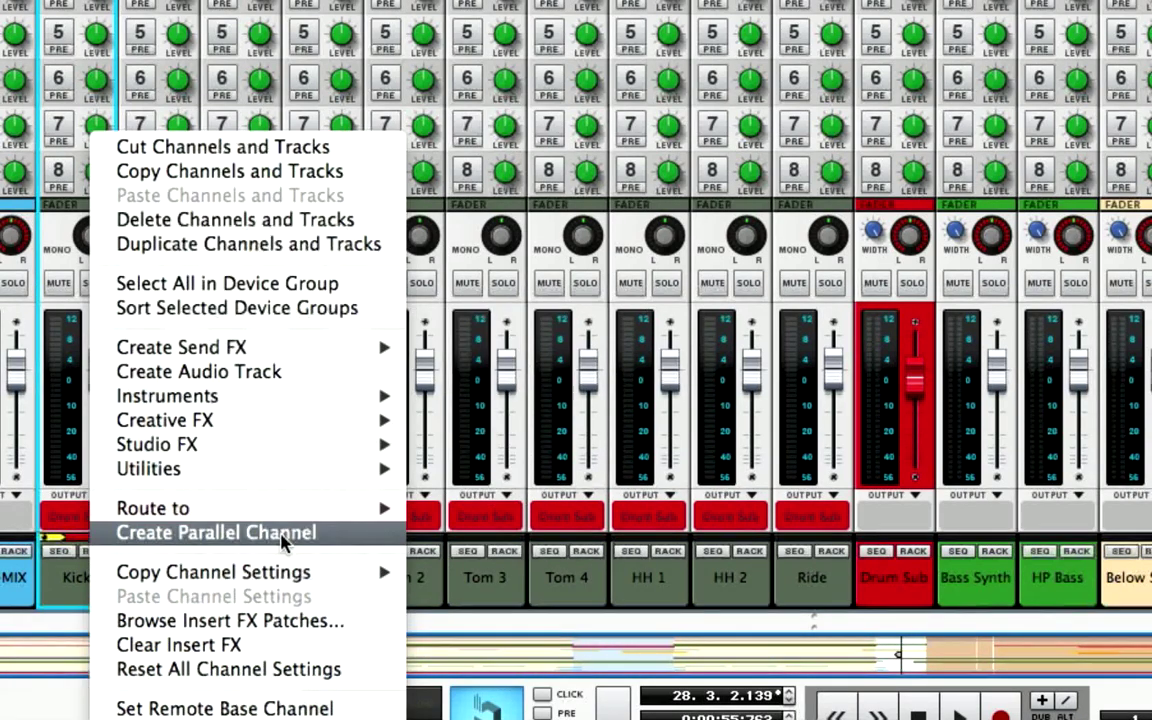
pyautogui.click(281, 536)
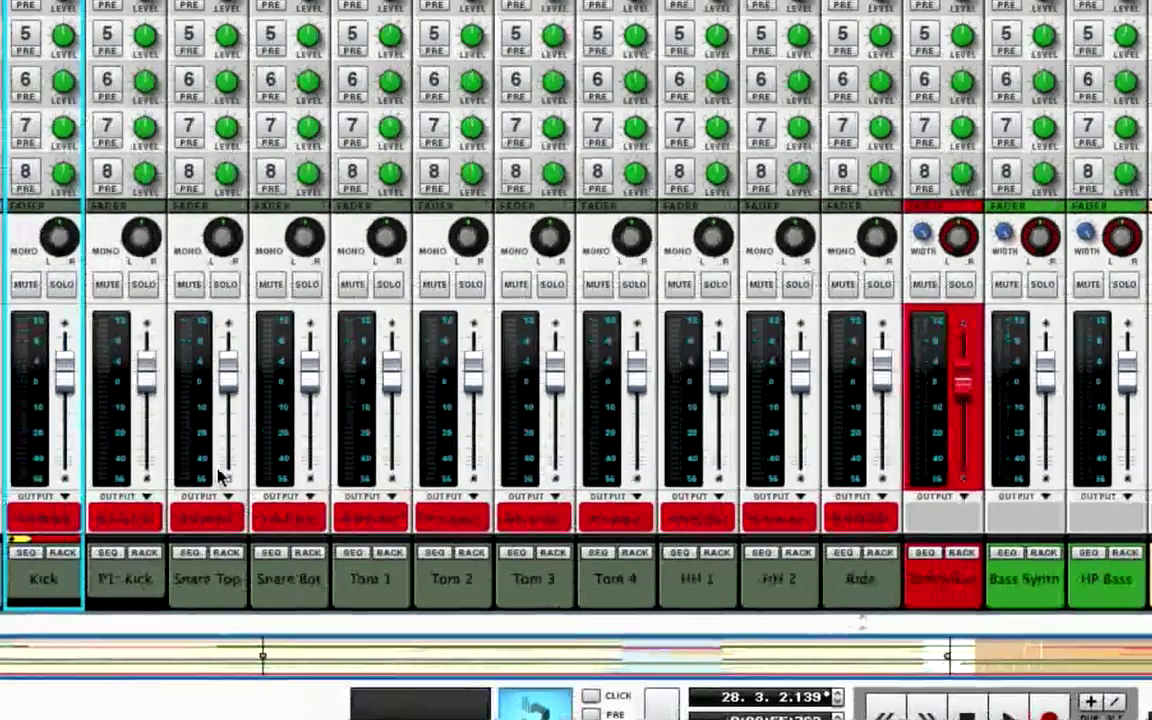
pyautogui.click(149, 374)
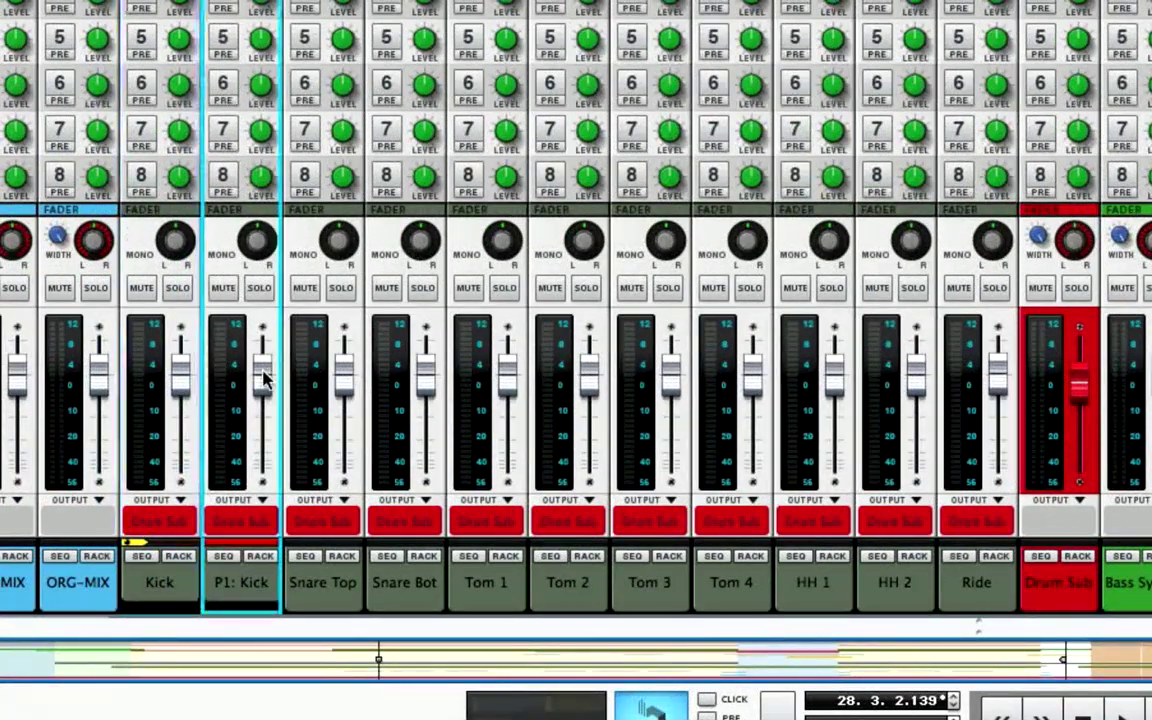
# Open the Spectrum EQ window for the parallel kick channel
pyautogui.moveTo(265, 378)
pyautogui.scroll(2, 266, 380)
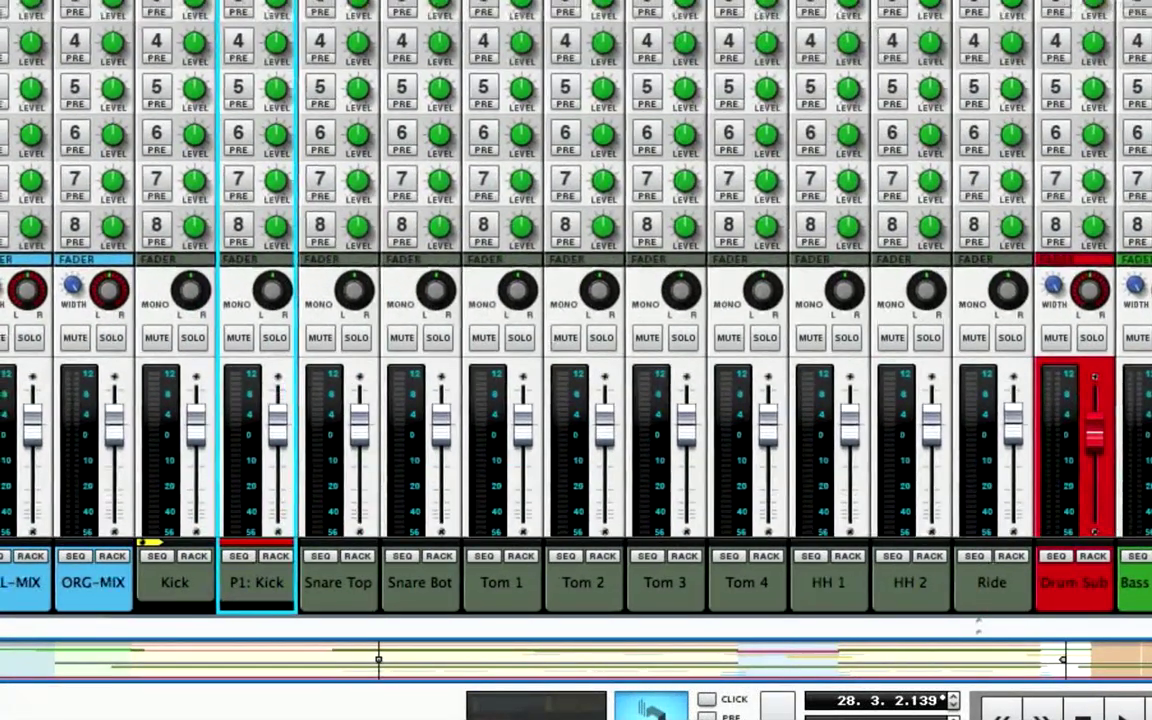
pyautogui.click(1150, 400)
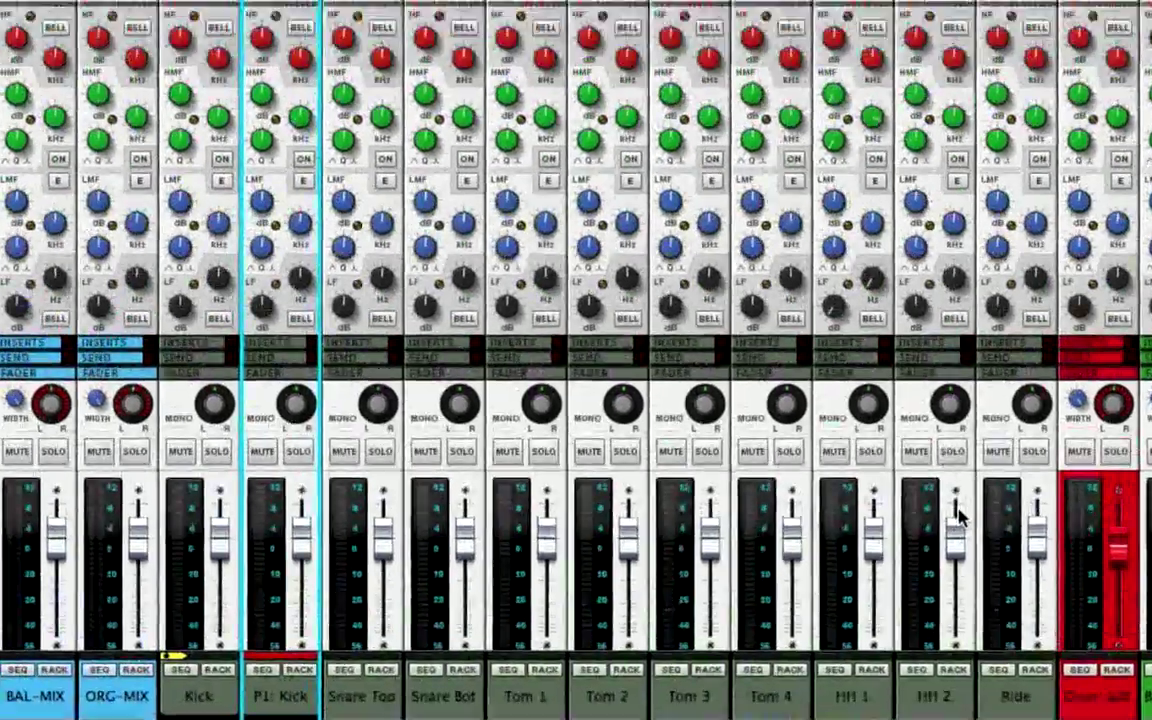
pyautogui.scroll(-2, 357, 97)
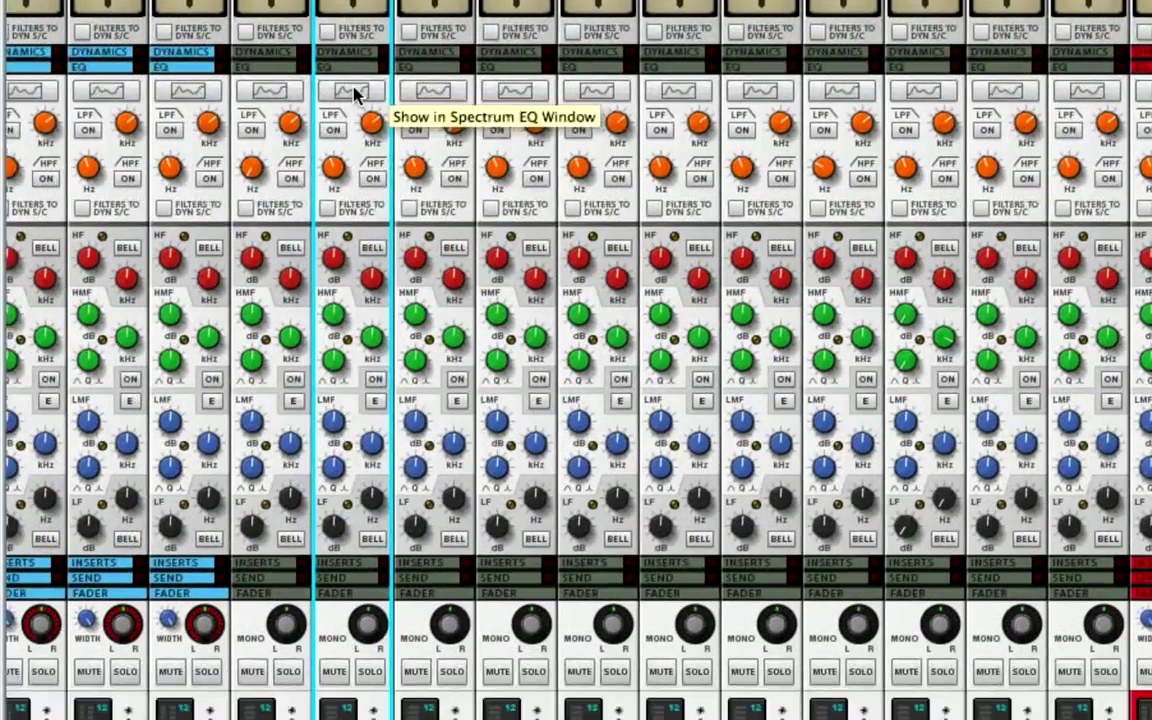
pyautogui.click(357, 94)
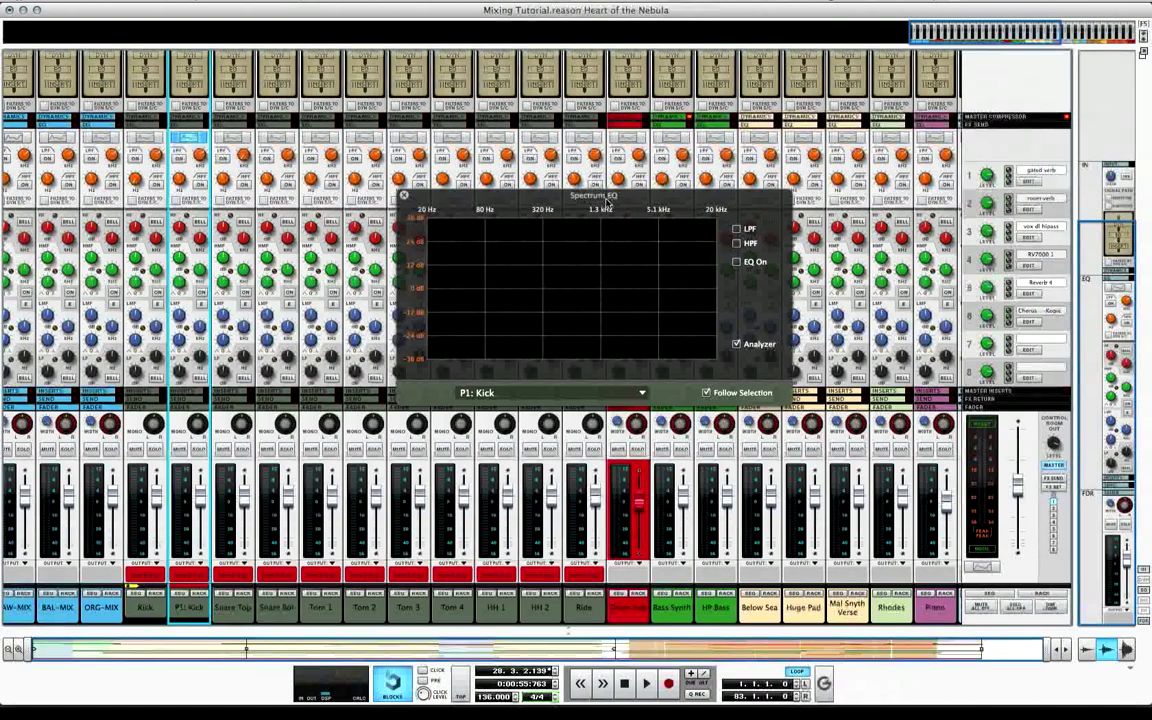
# Enlarge the Spectrum EQ window until it spans most of the mixer's width, and move it clear of the channel faders
pyautogui.moveTo(609, 188); pyautogui.dragTo(609, 54)
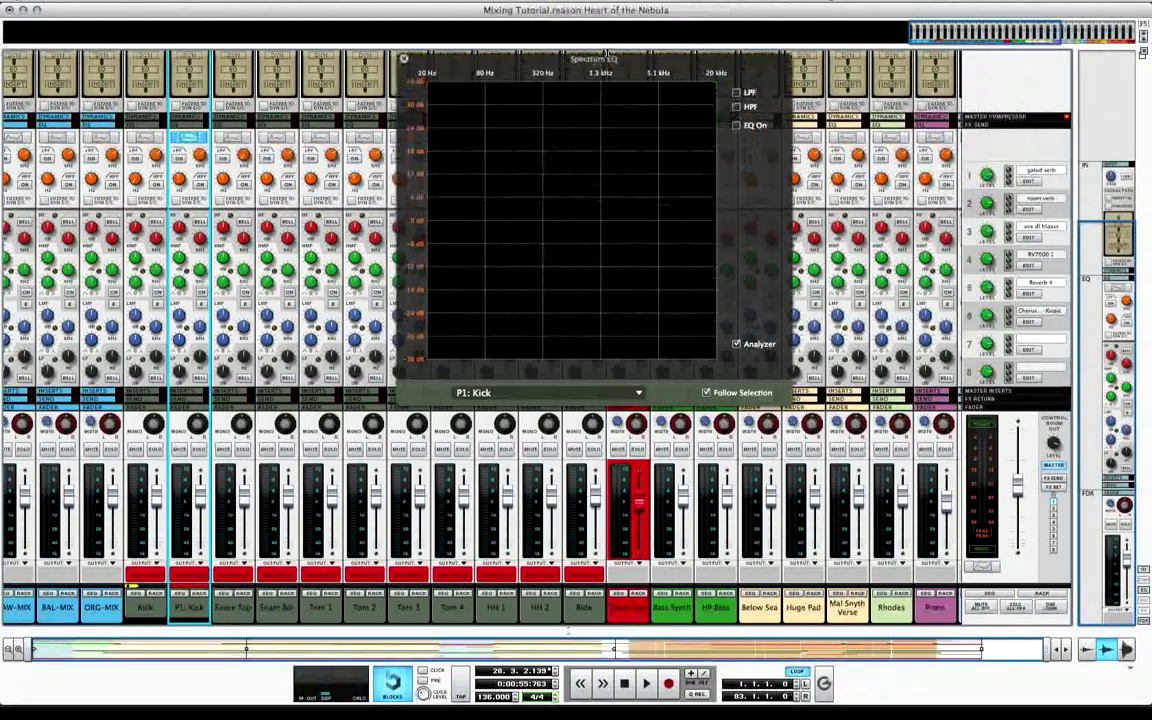
pyautogui.moveTo(791, 225); pyautogui.dragTo(1068, 225)
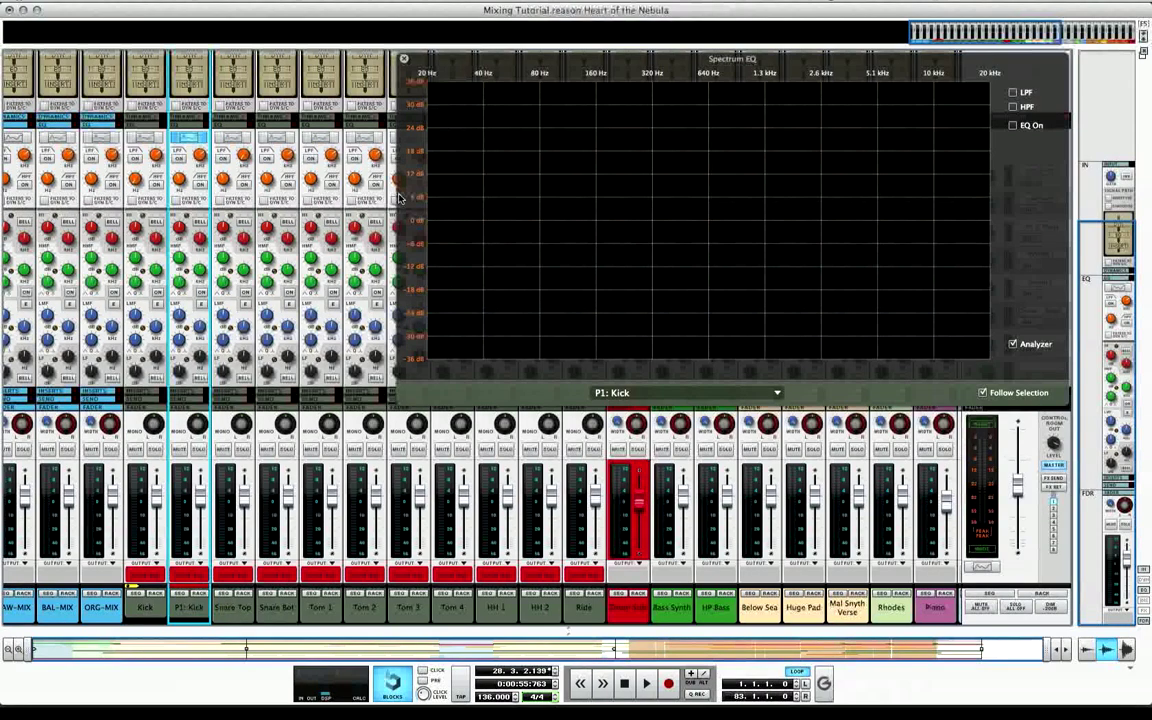
pyautogui.moveTo(398, 196); pyautogui.dragTo(176, 196)
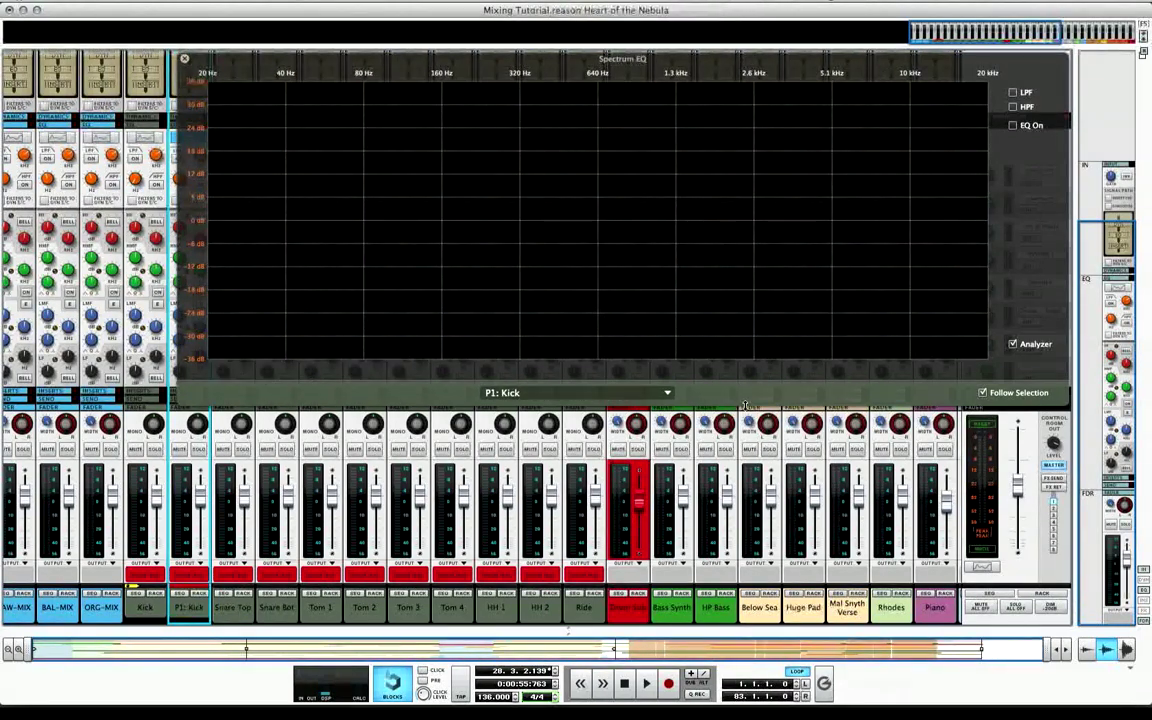
pyautogui.moveTo(731, 403); pyautogui.dragTo(731, 512)
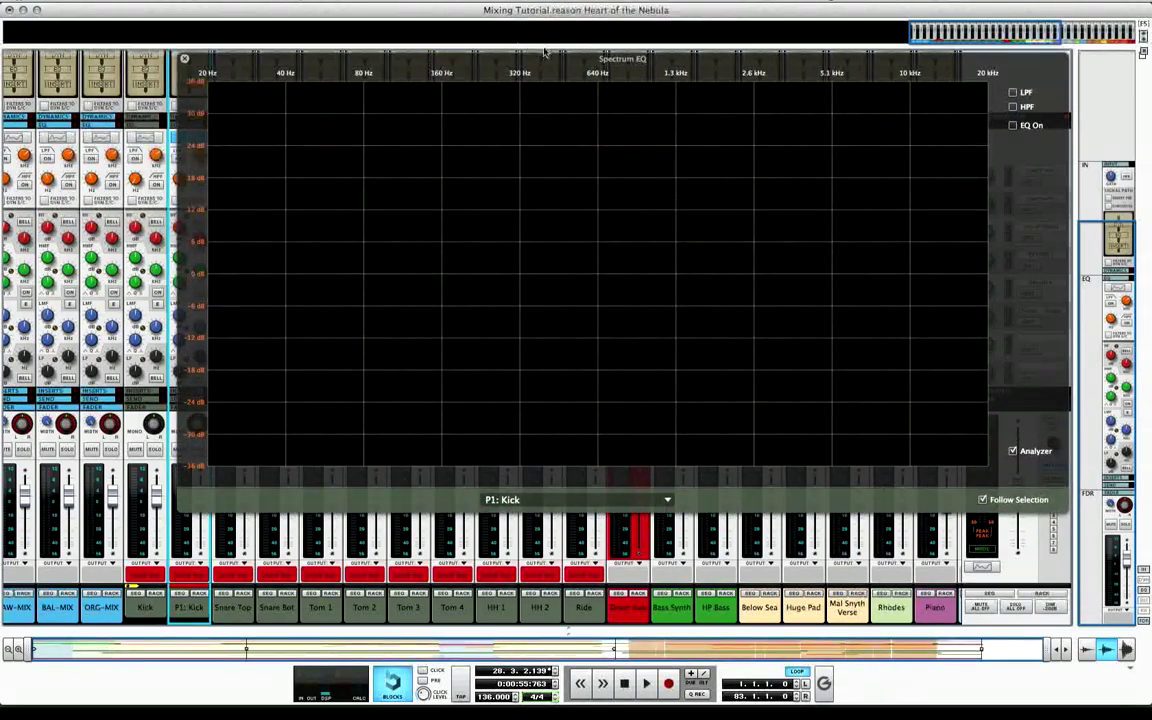
pyautogui.moveTo(544, 54); pyautogui.dragTo(586, 26)
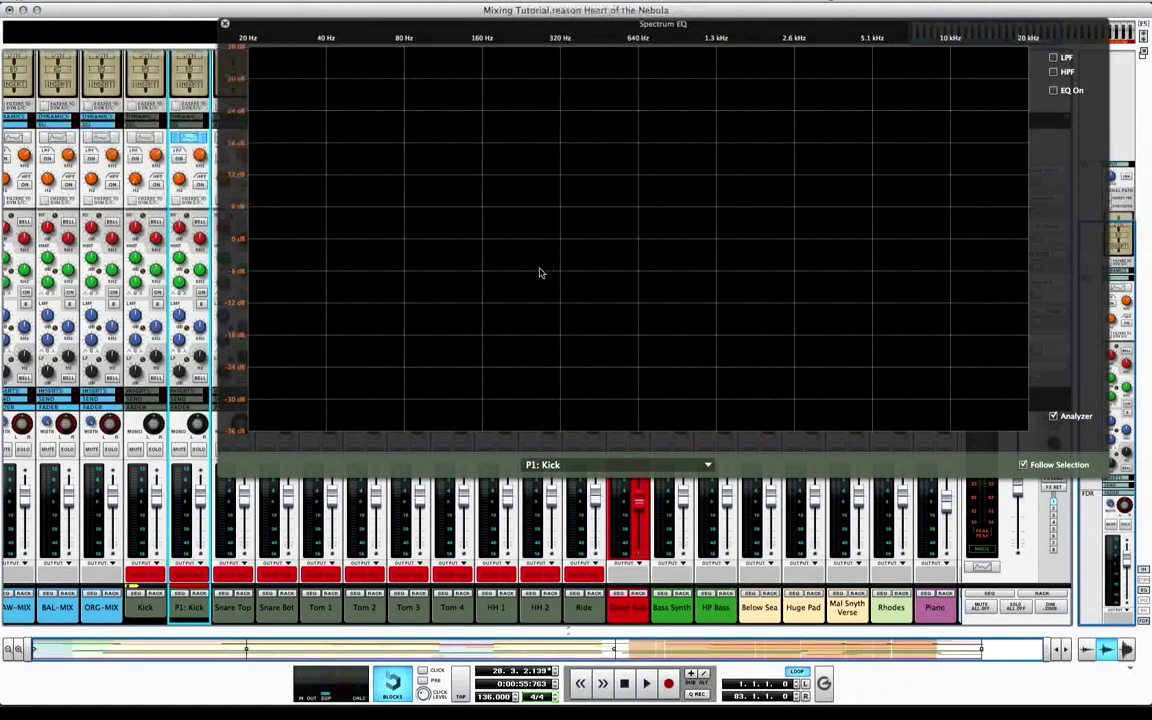
# Play a short passage to examine the parallel kick's frequency spectrum, and close the Spectrum EQ window
pyautogui.press('space')
pyautogui.press('space')
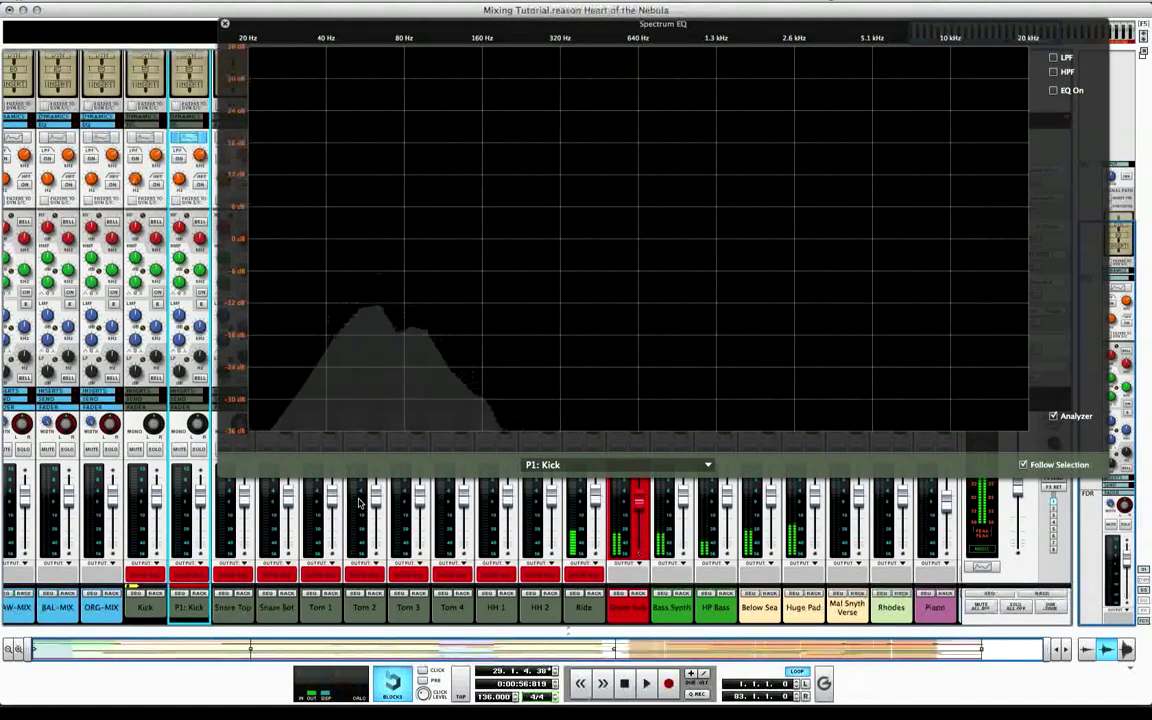
pyautogui.press('F2')
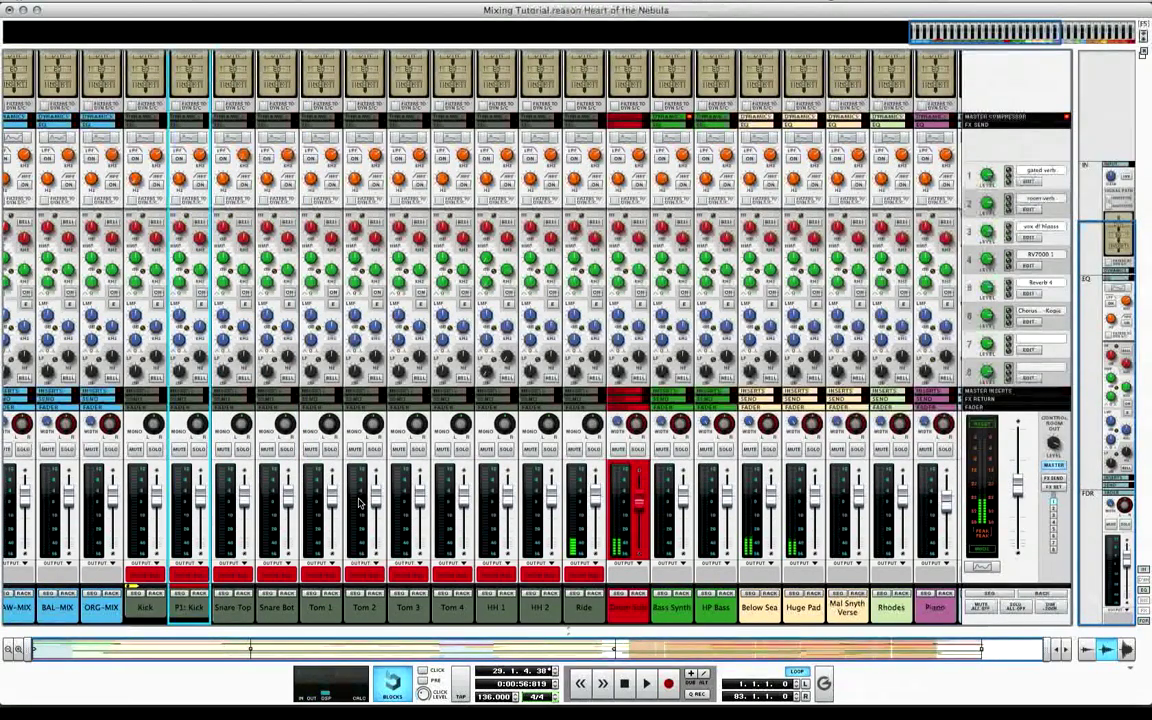
# Unfold the linndrum track in the sequencer and select the G#1 and G 1 clips from bar 9 to bar 25
pyautogui.press('F6')
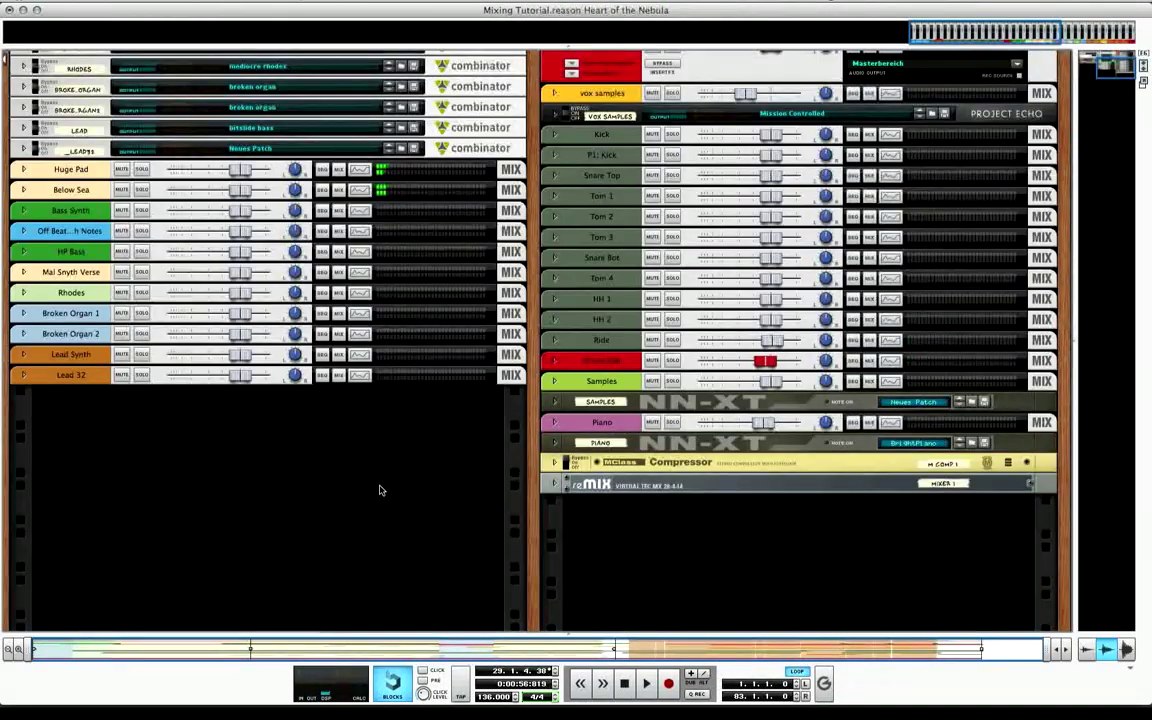
pyautogui.press('F7')
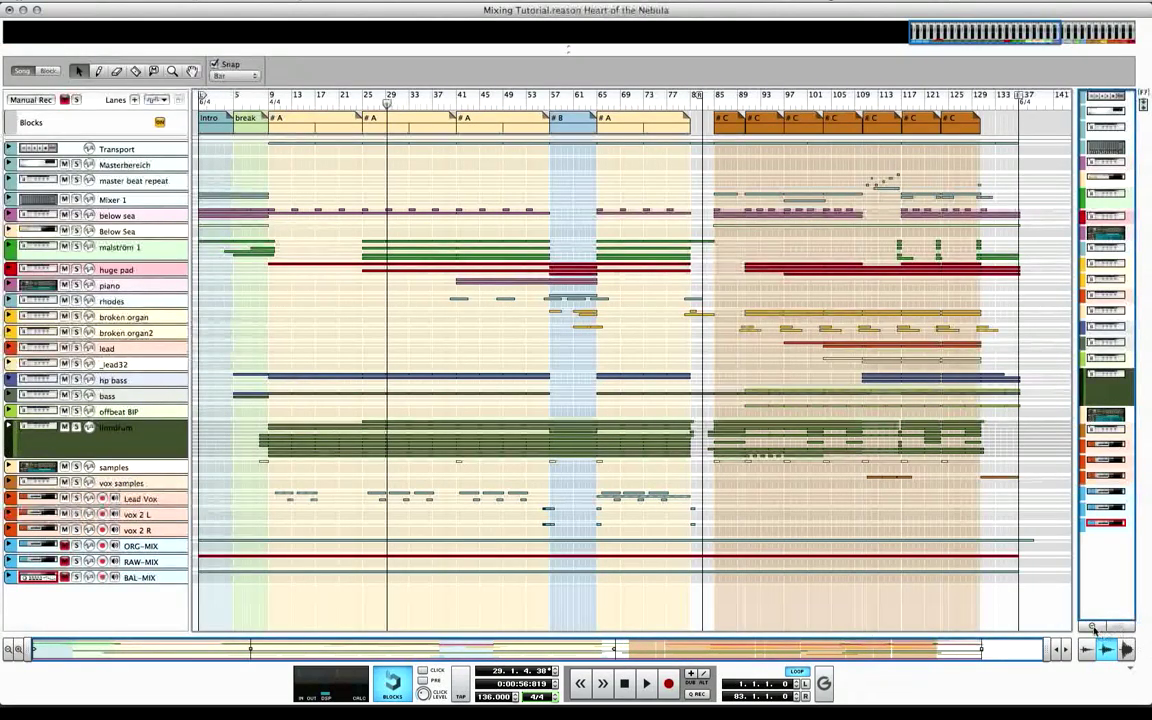
pyautogui.click(8, 428)
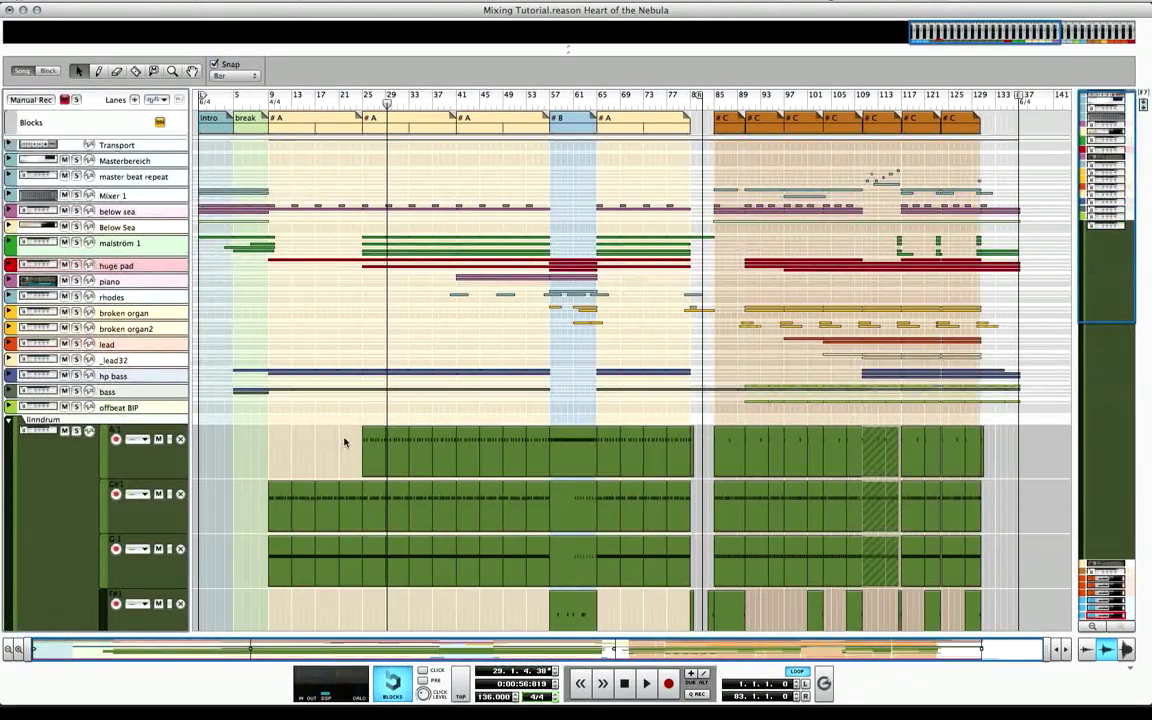
pyautogui.moveTo(268, 438); pyautogui.dragTo(362, 565)
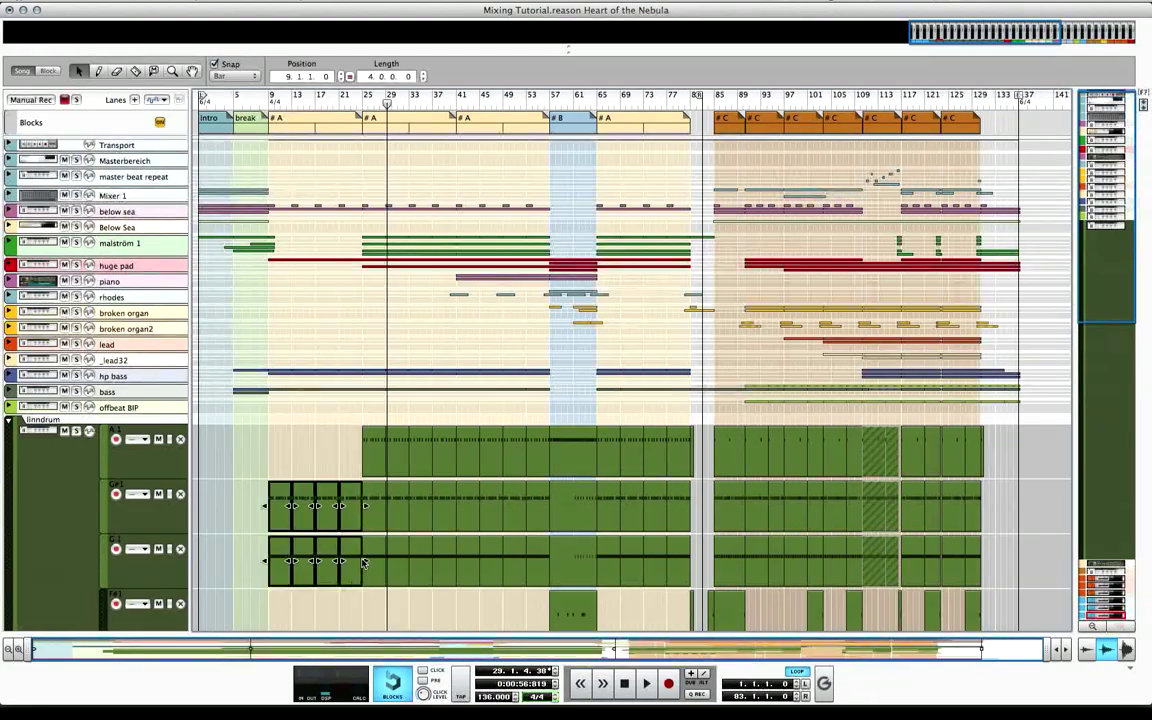